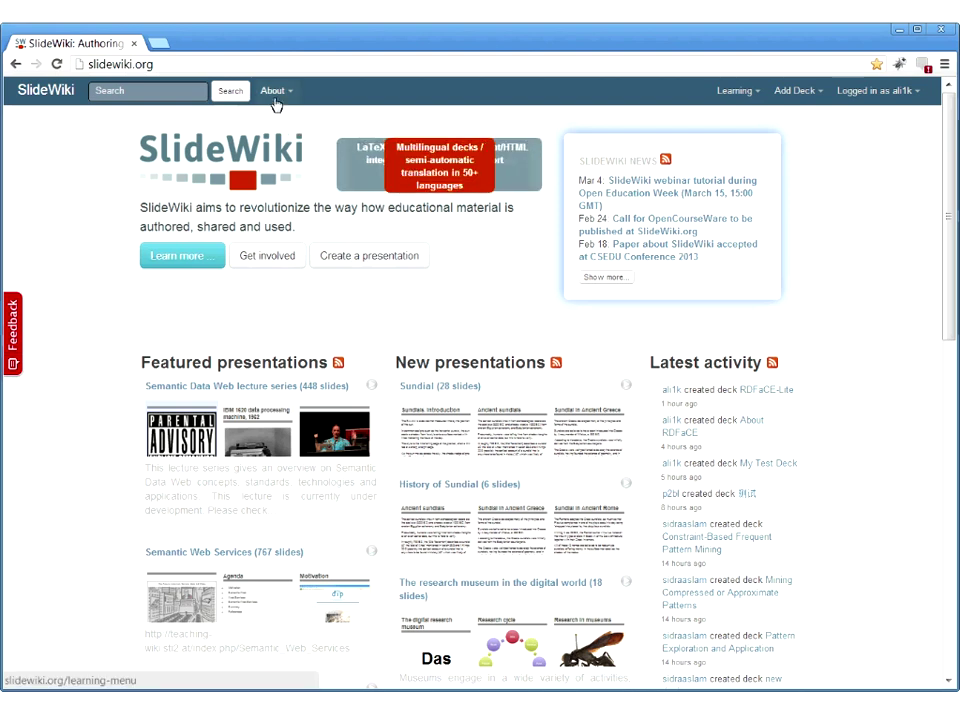
Open the SlideWiki documentation deck from the site's home page.
click(275, 98)
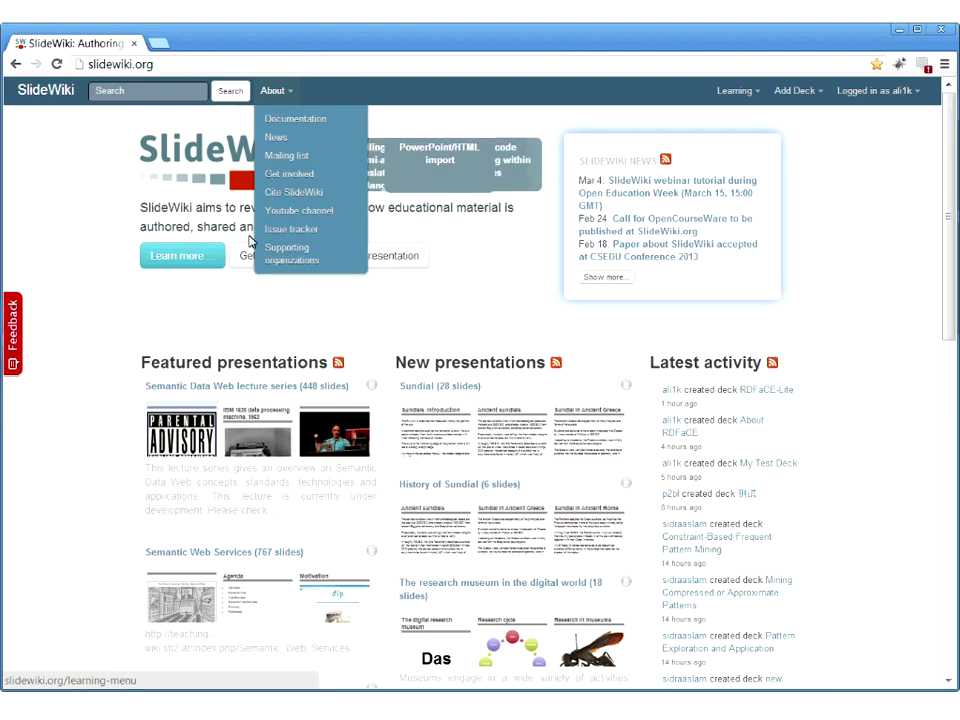
mouse_move(378, 421)
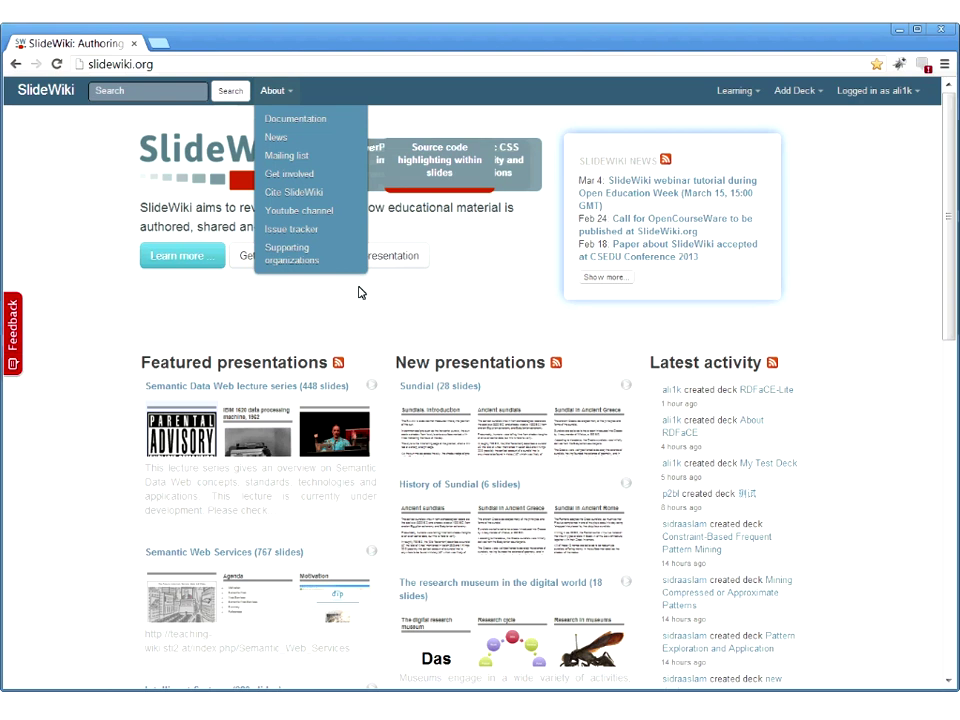
click(301, 122)
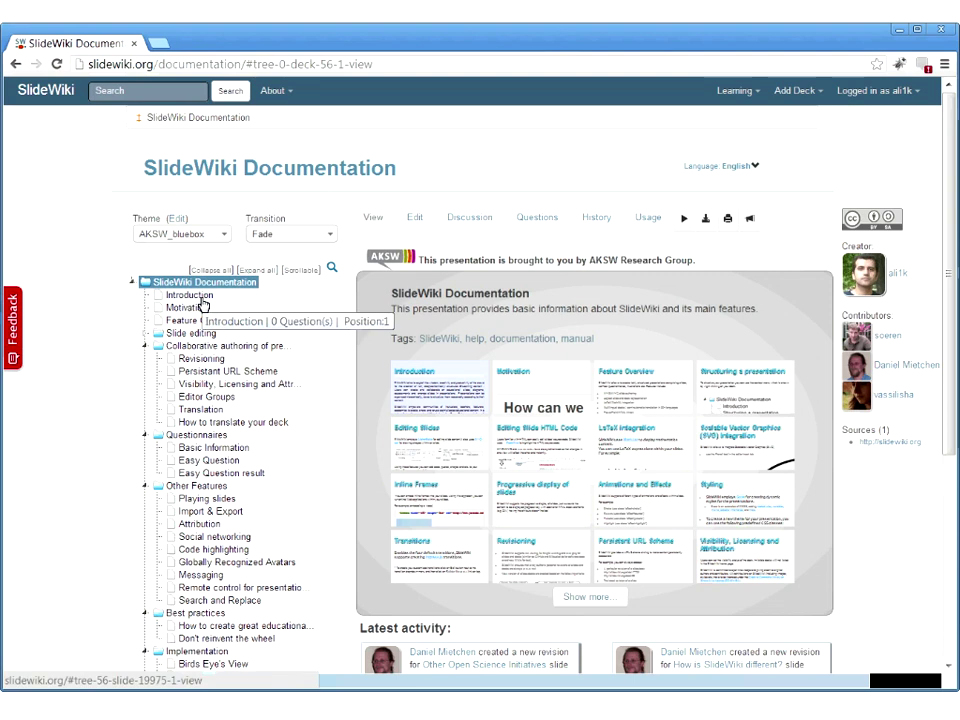
View the Introduction and Motivation slides of the documentation deck.
click(190, 295)
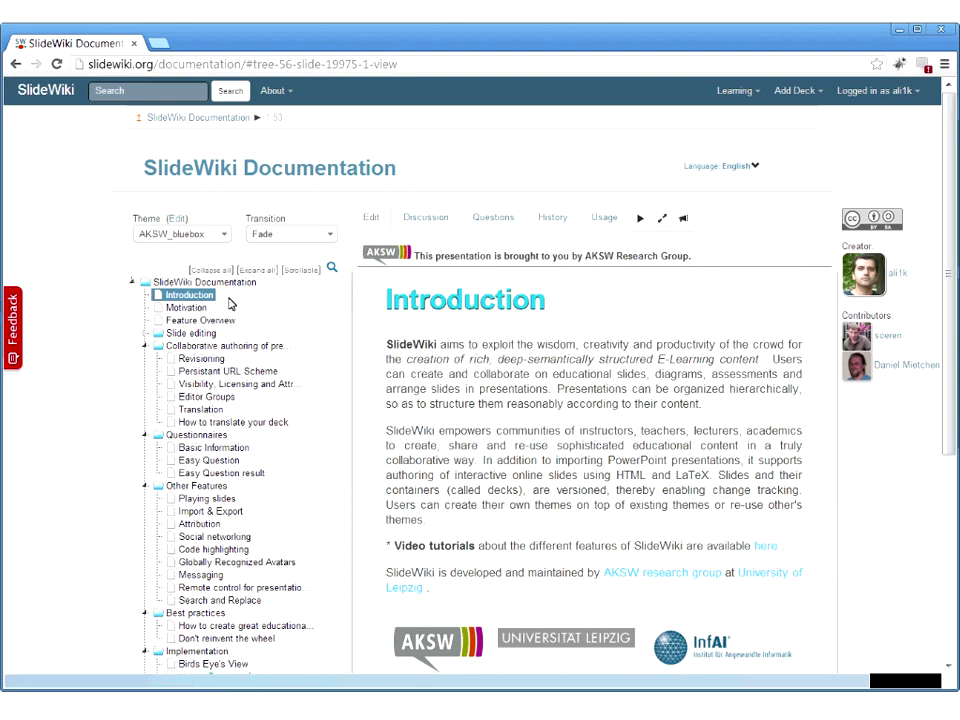
click(195, 308)
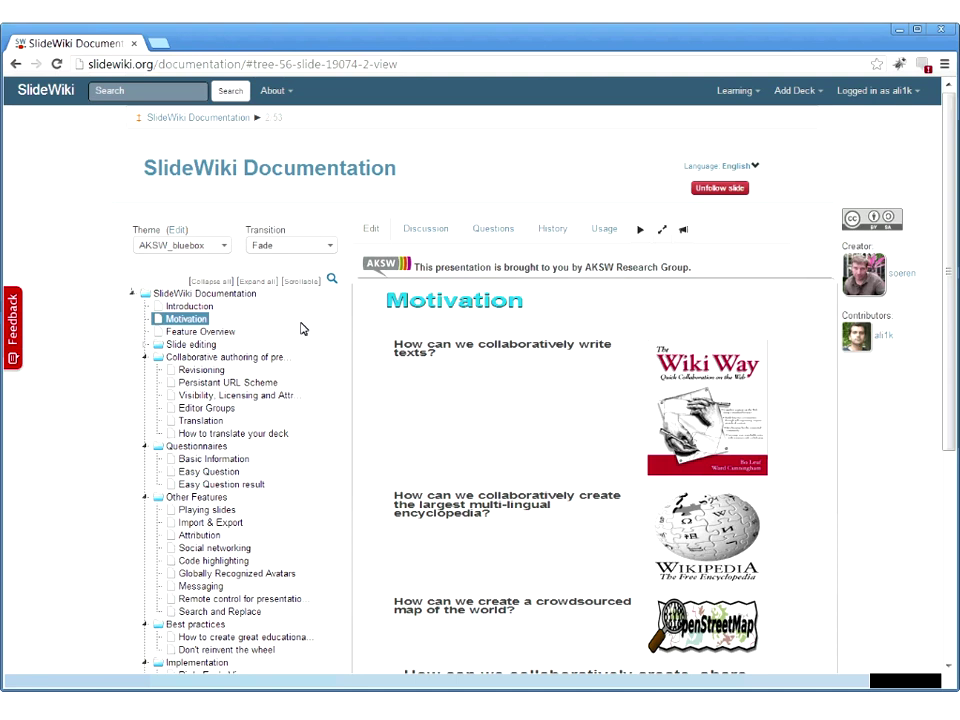
scroll(334, 343, down, 1)
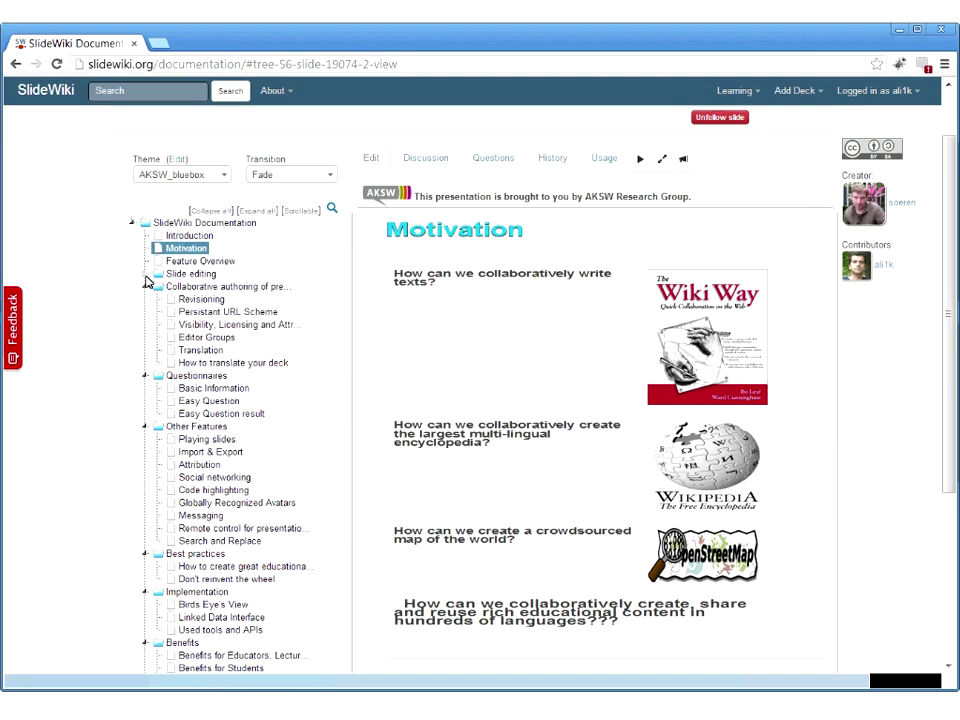
Expand the Slide editing section, view the Structuring a presentation slide, and look at the deck tree's restructuring options.
click(145, 278)
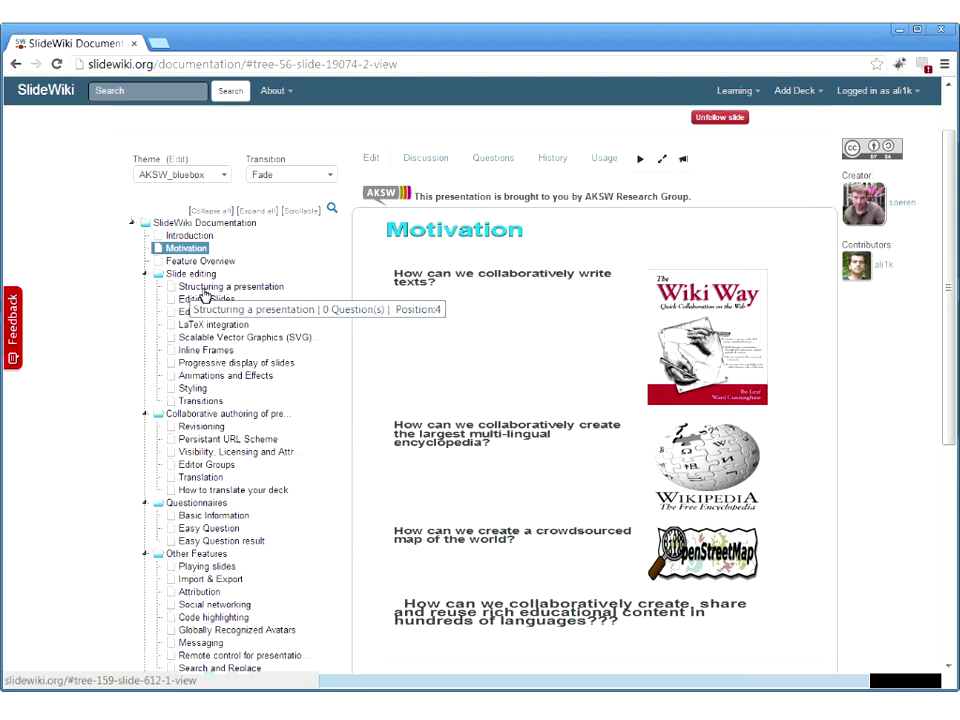
click(205, 287)
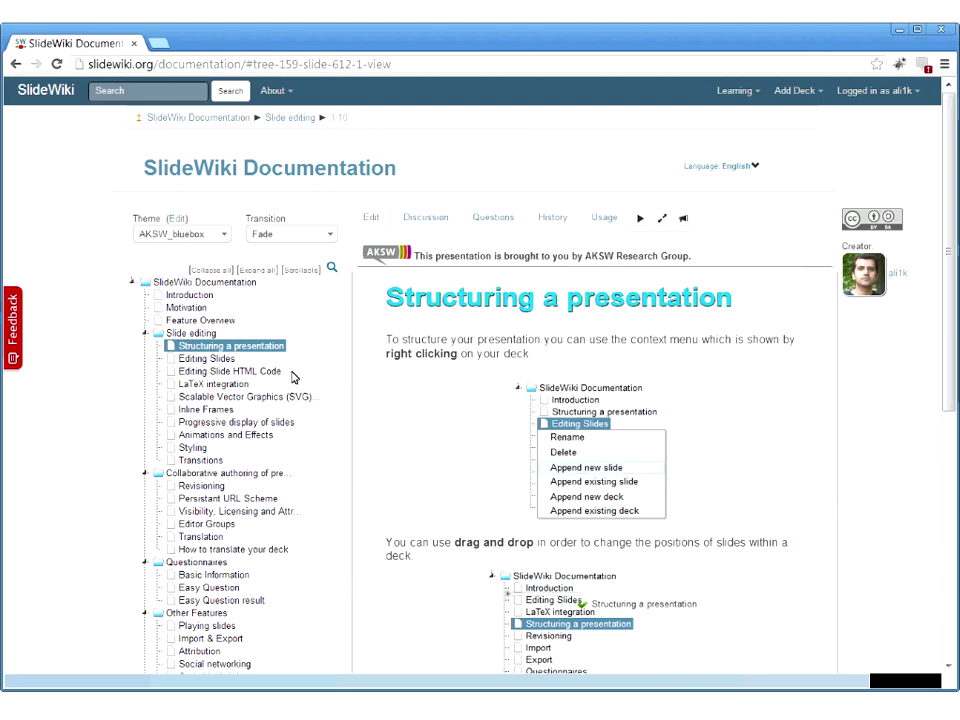
click(218, 358)
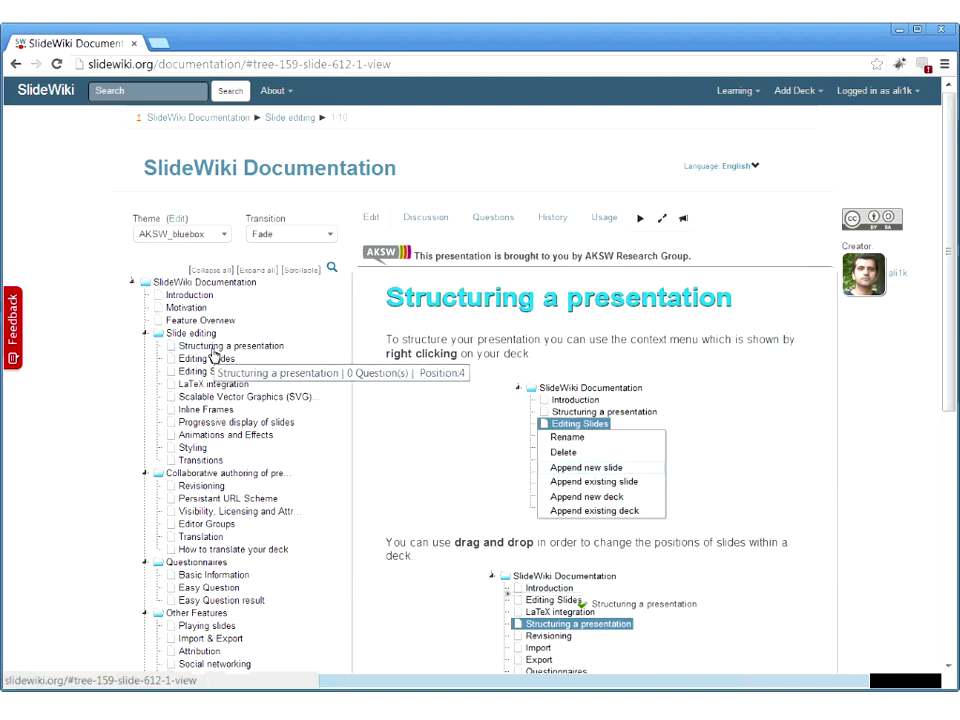
right_click(213, 354)
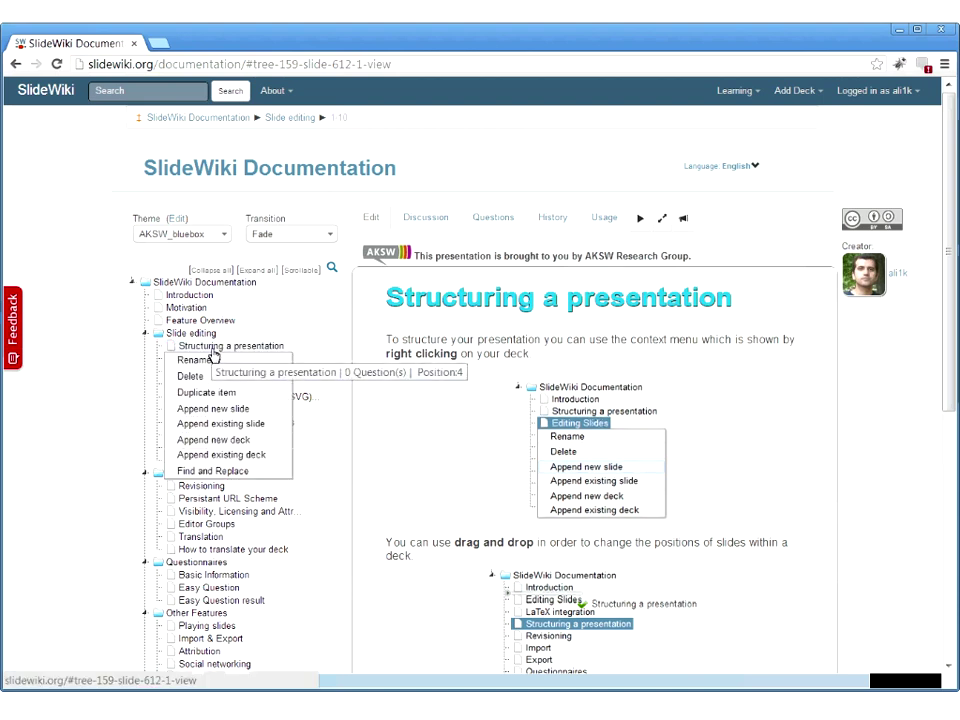
click(280, 350)
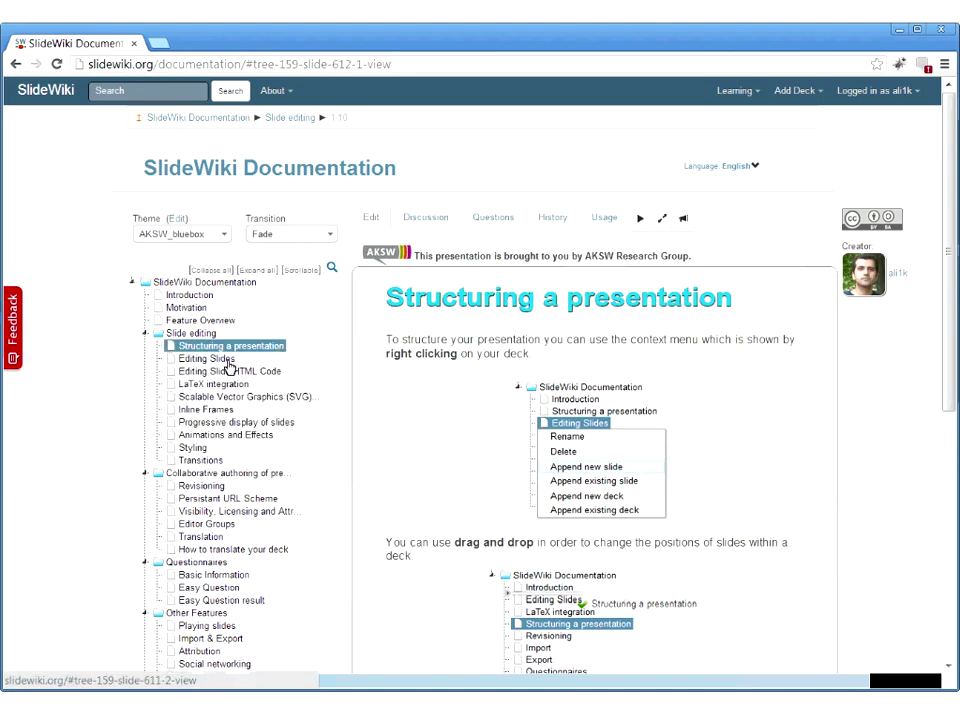
Open the Editing Slides slide, start editing its body text, and show the text formatting options.
click(227, 362)
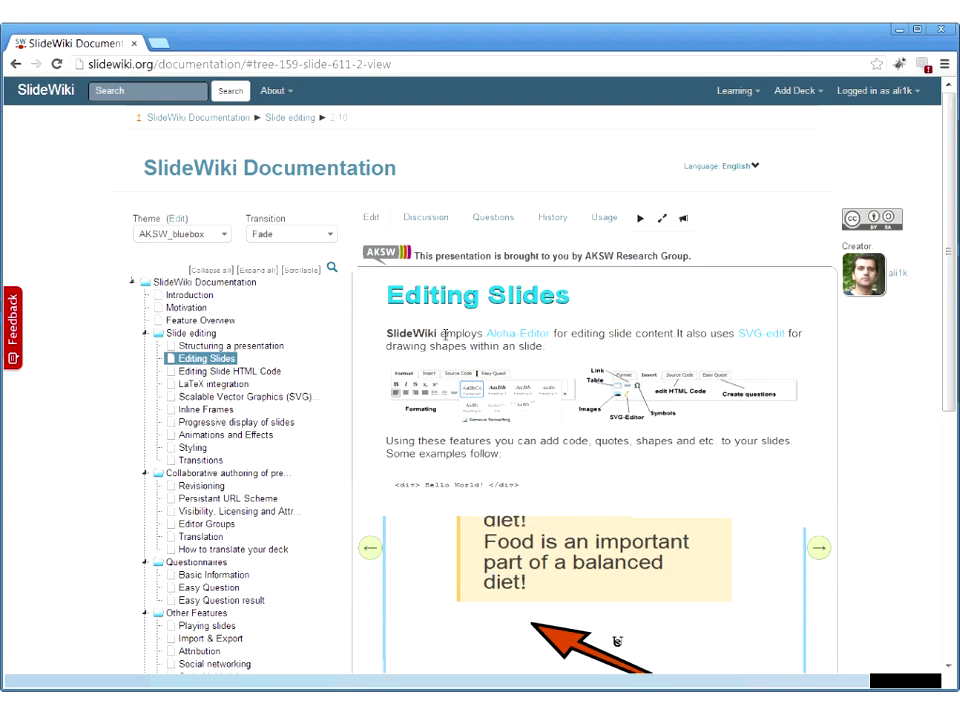
click(446, 337)
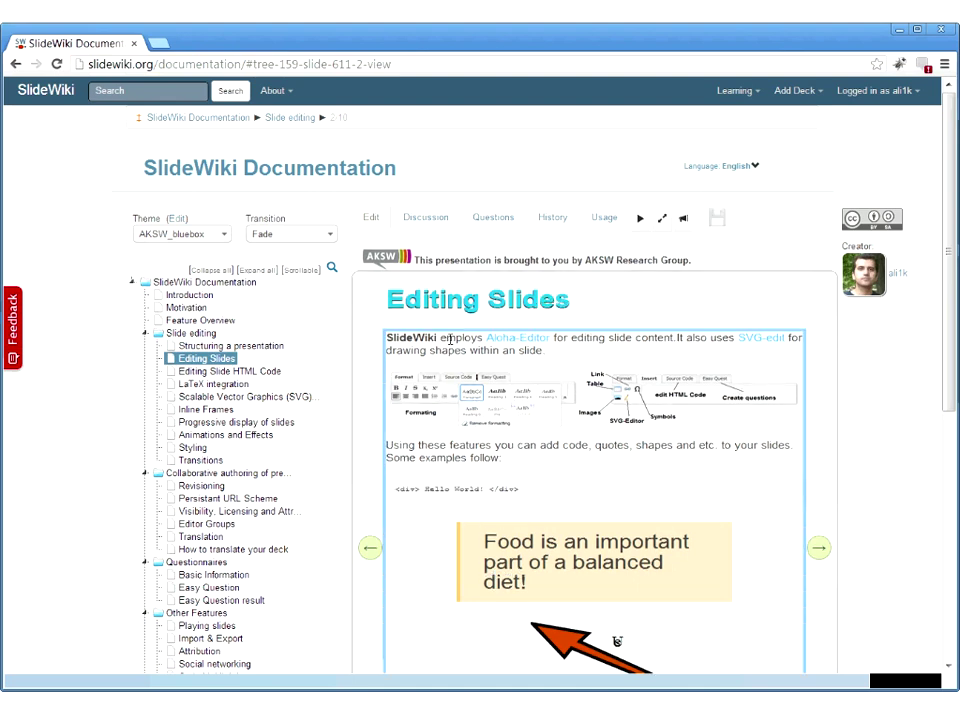
click(452, 339)
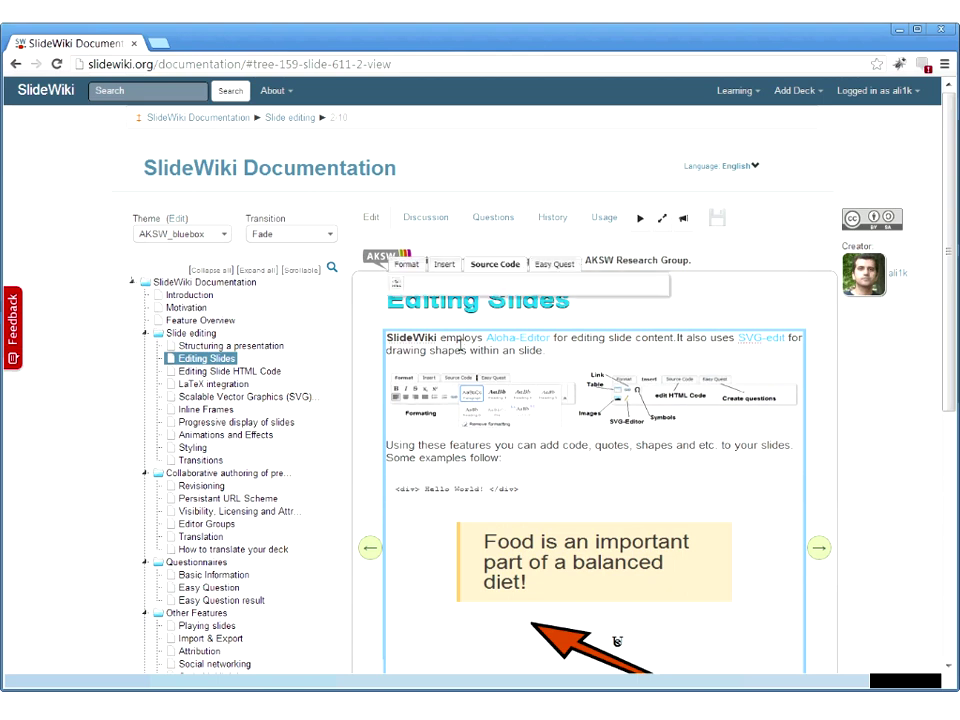
click(410, 267)
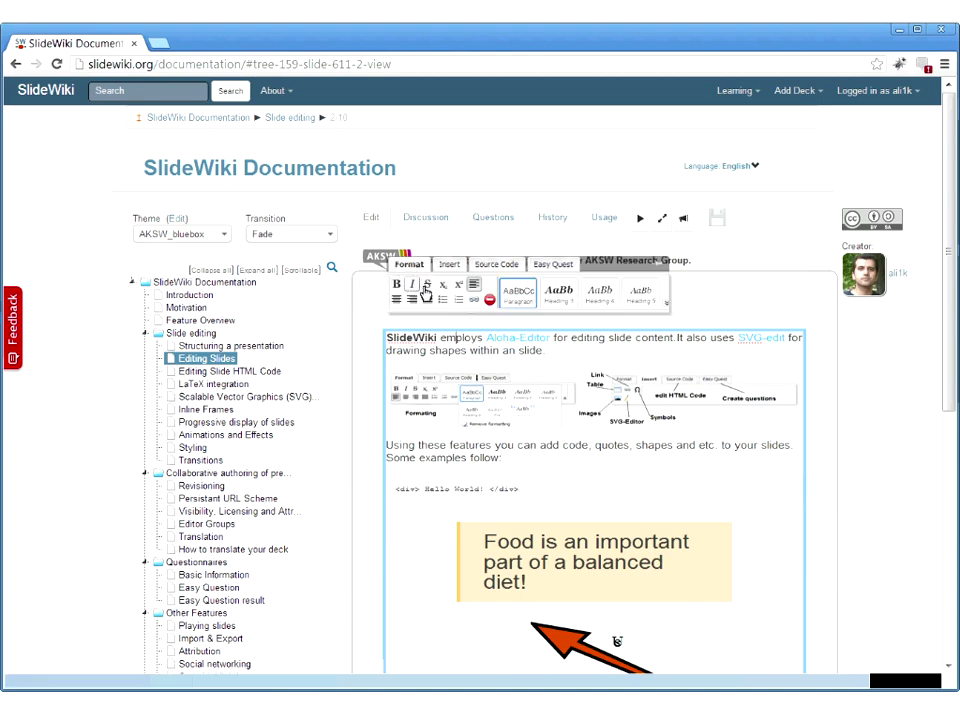
Make the word "shapes" bold and insert "tejwh" inside the word "slide" in the opening paragraph.
double_click(452, 352)
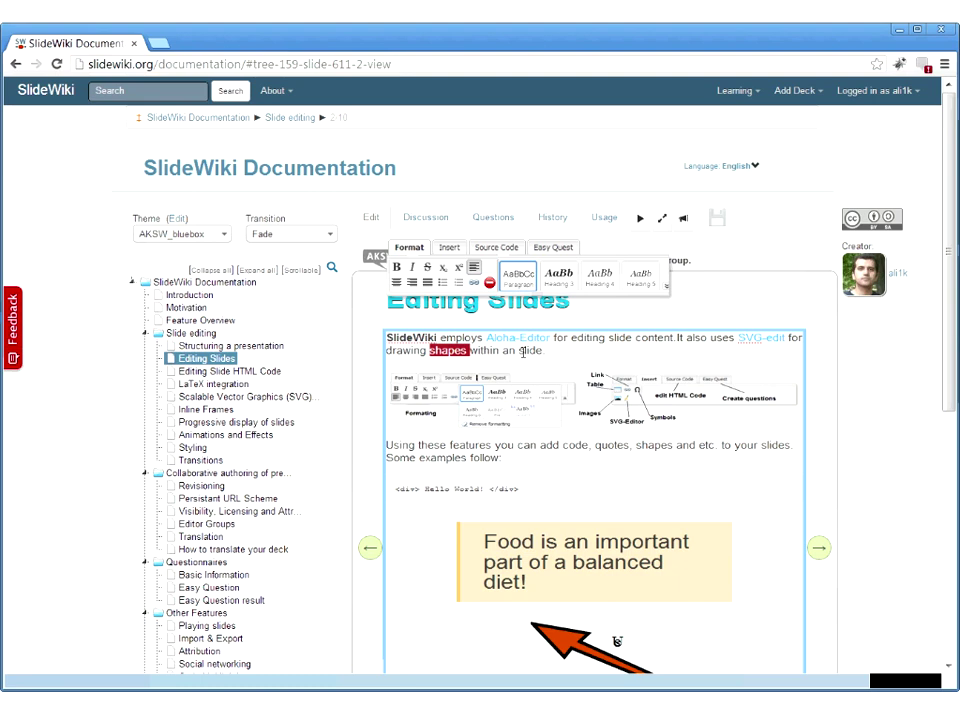
click(397, 268)
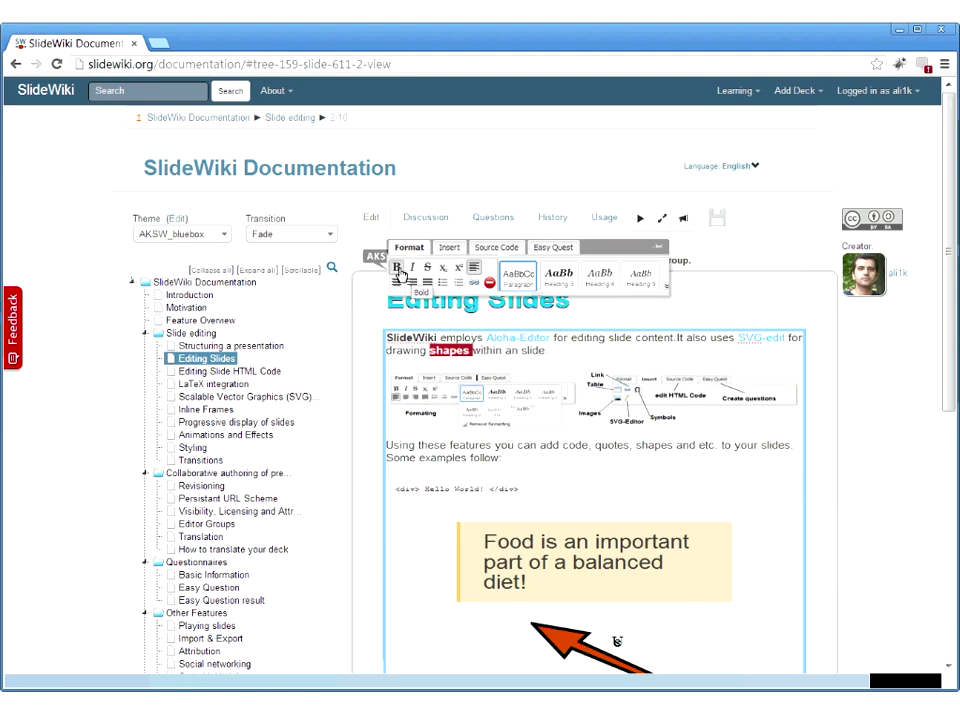
click(496, 351)
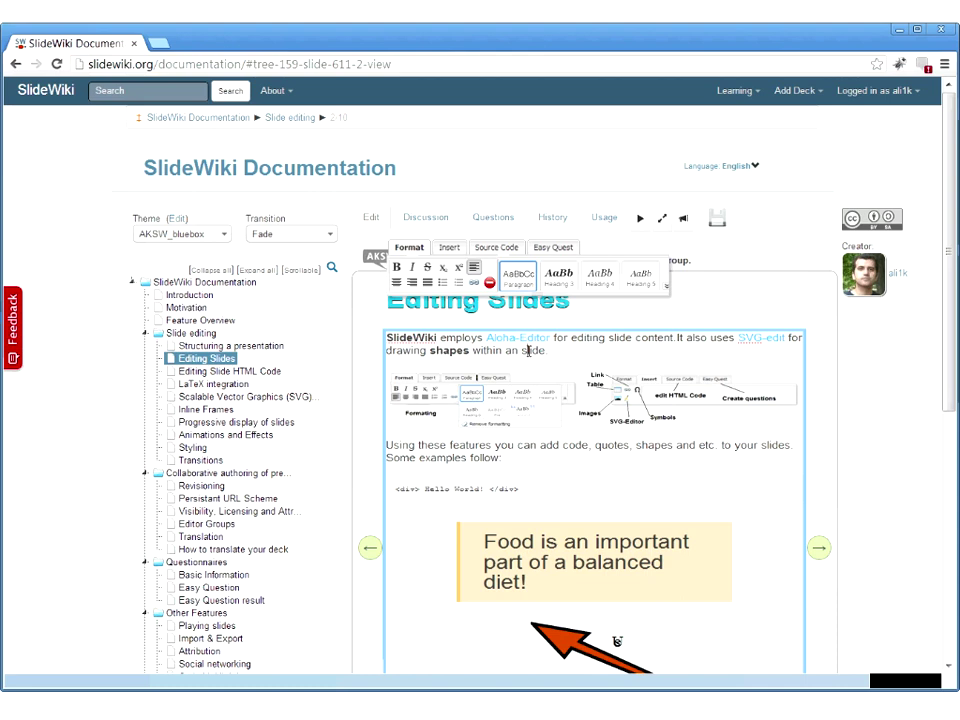
click(529, 350)
text(tejwh)
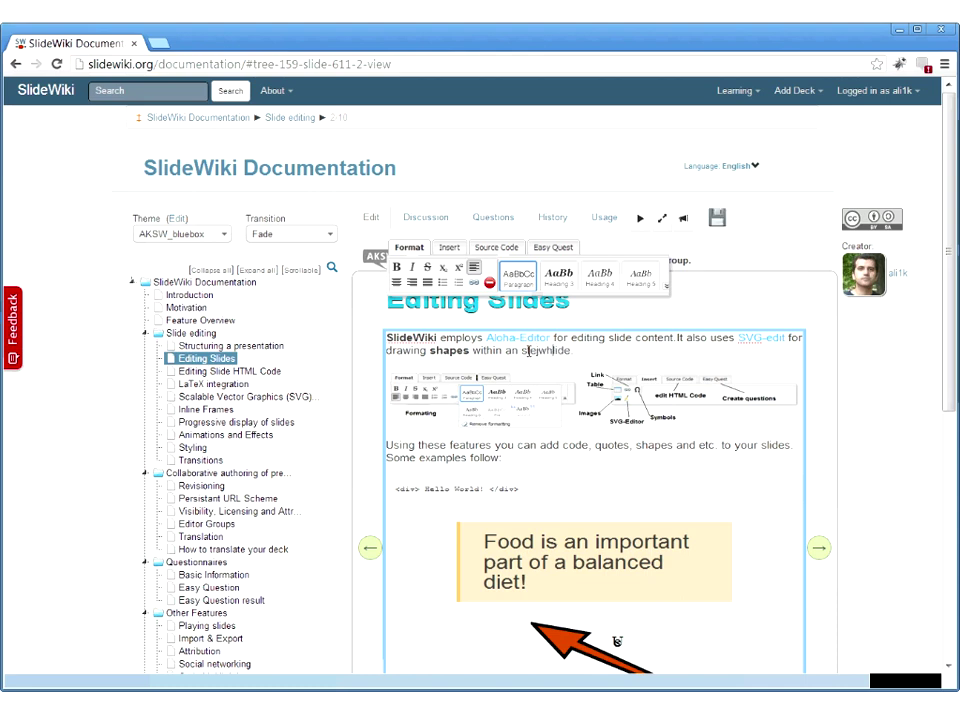
Open the Editing Slide HTML Code slide, examine its HTML source code, and close the code dialog.
click(265, 374)
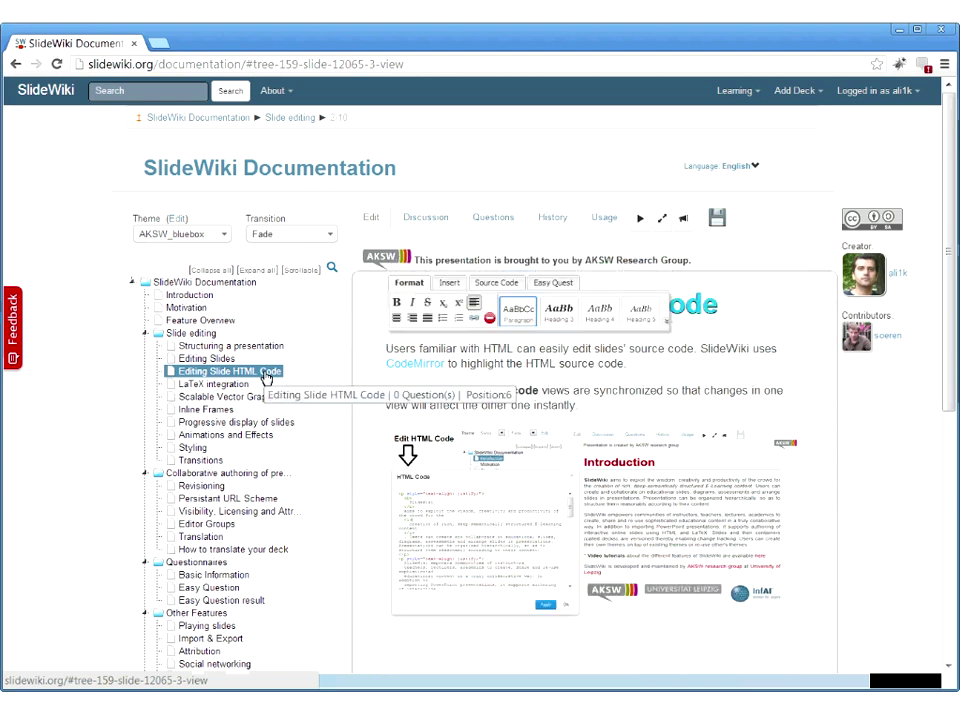
click(489, 285)
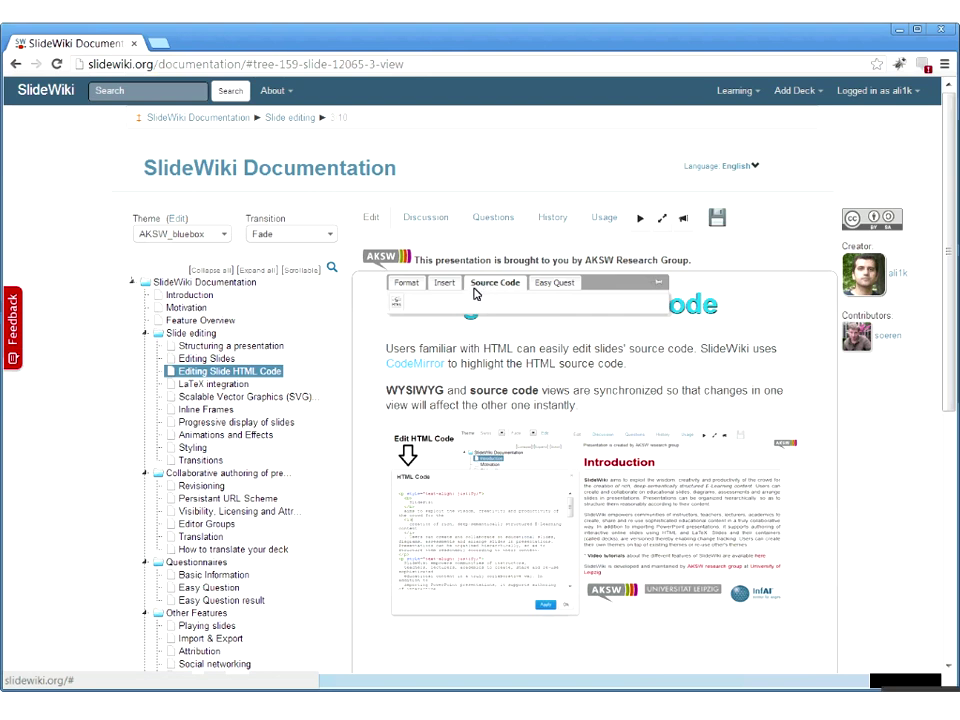
click(397, 304)
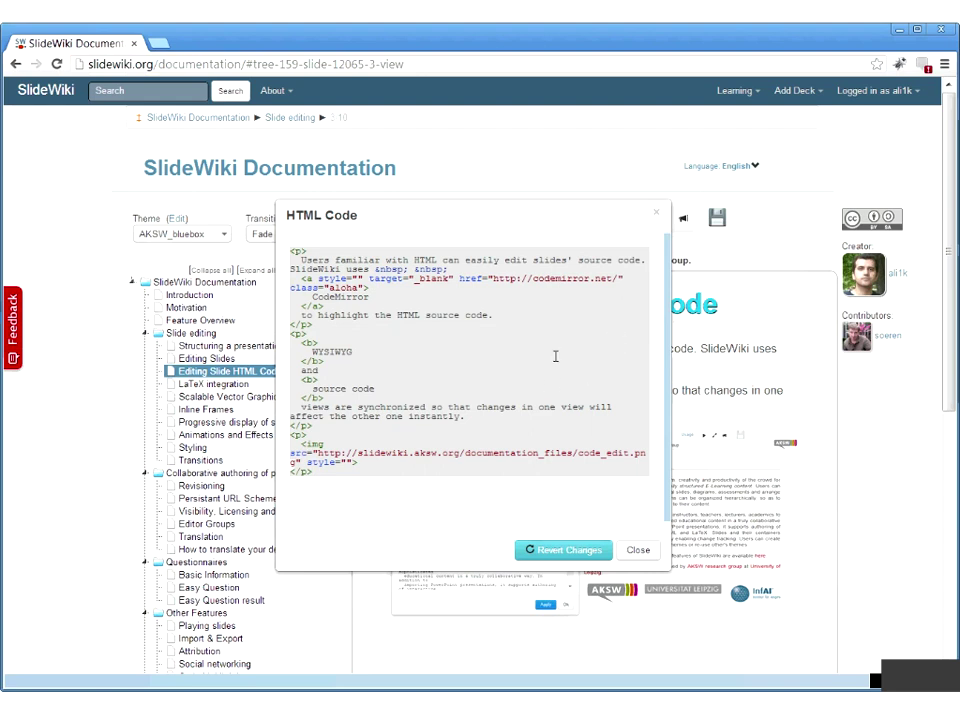
click(640, 553)
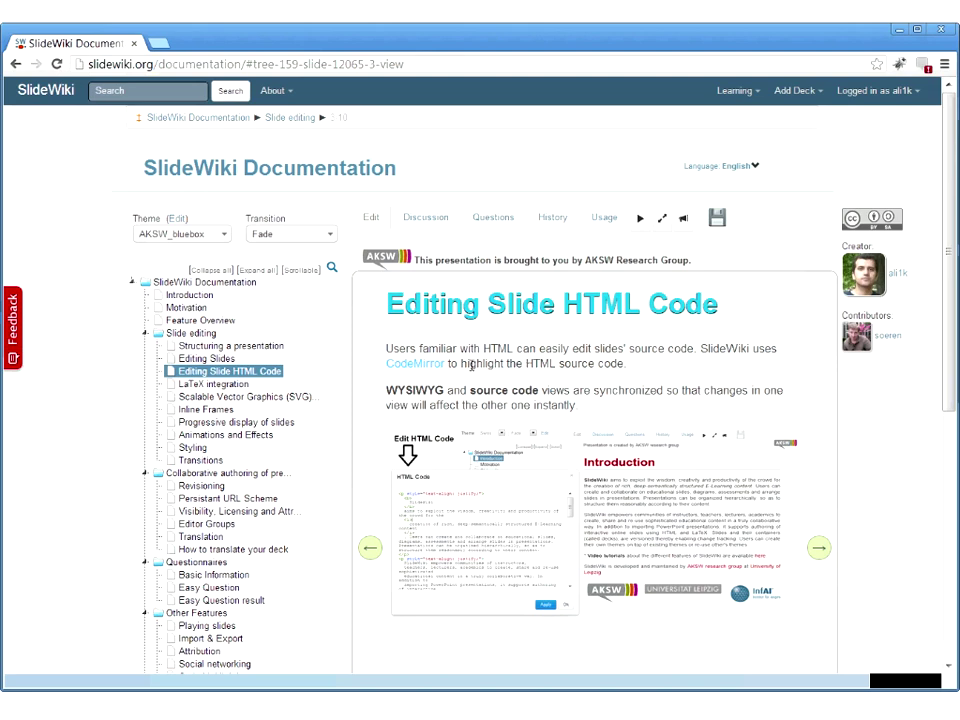
View the LaTeX integration slide and its revision history, including the newest revision's differences from the previous one.
click(238, 389)
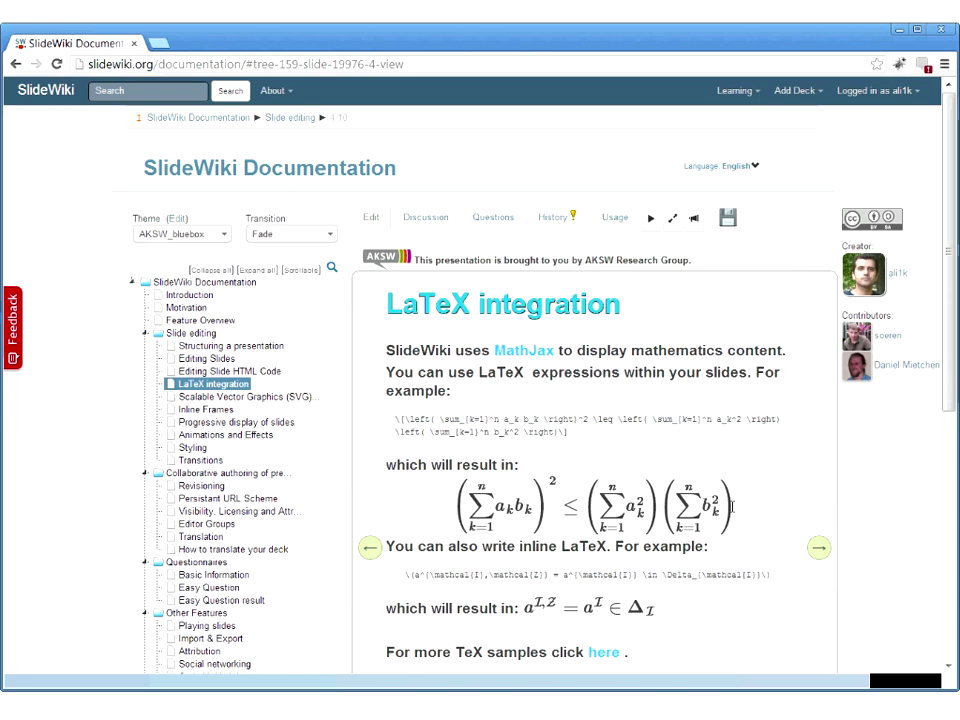
click(546, 224)
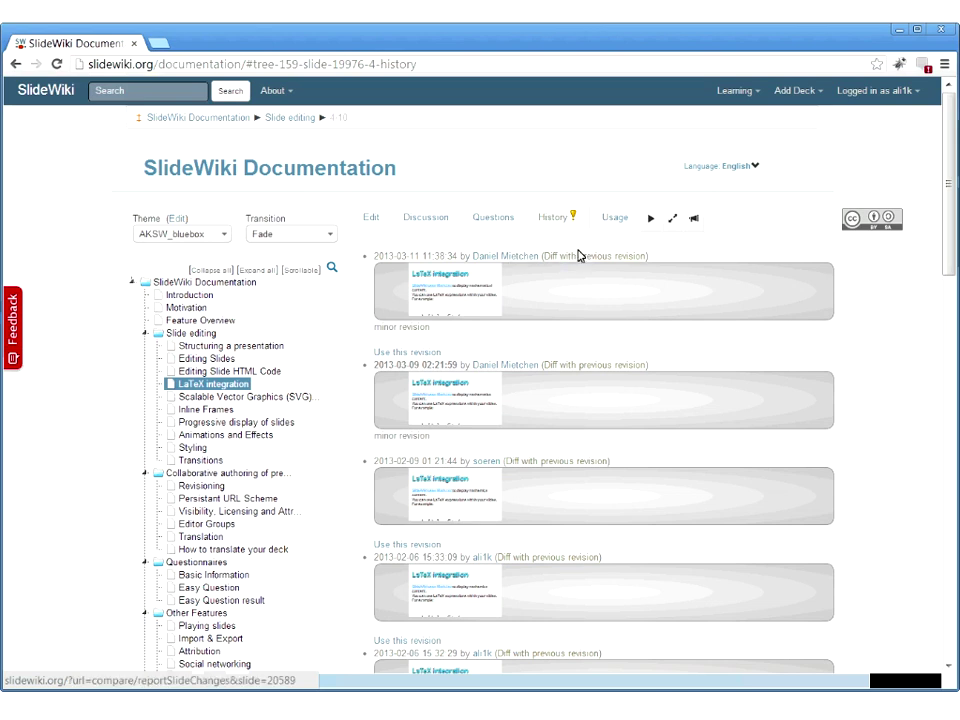
click(578, 256)
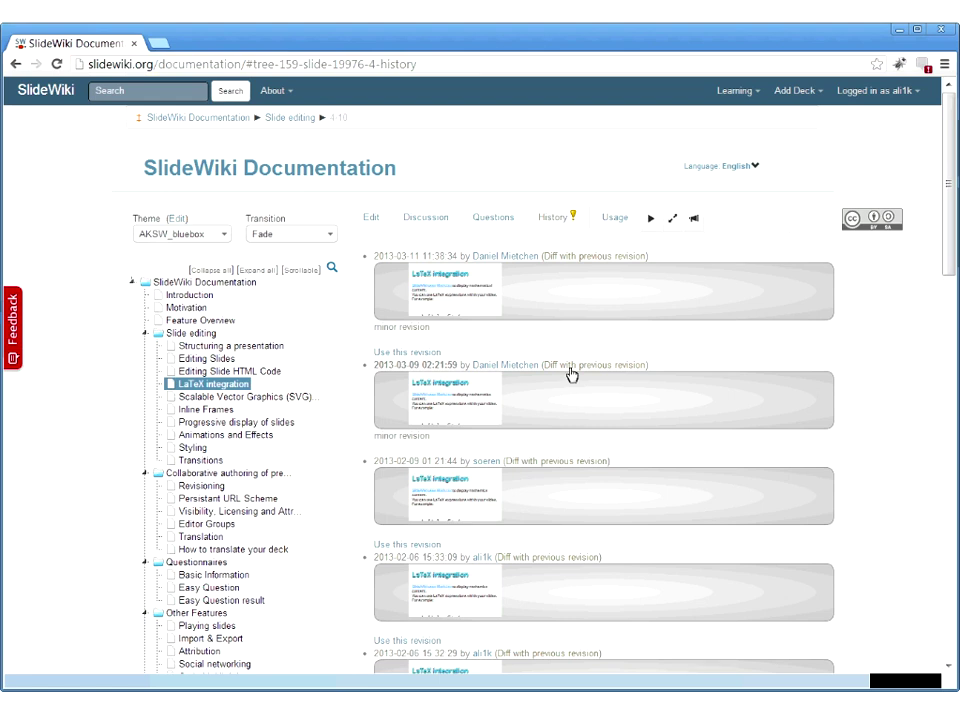
View the Scalable Vector Graphics (SVG) slide, open its drawing in SVG-edit, and return to the documentation.
click(299, 399)
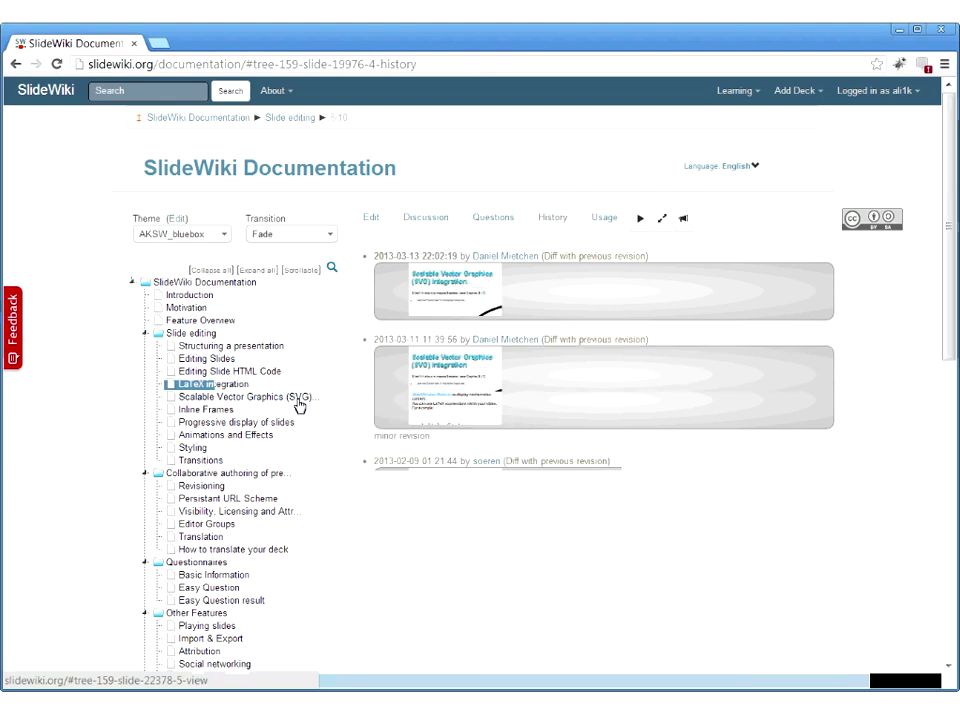
click(373, 223)
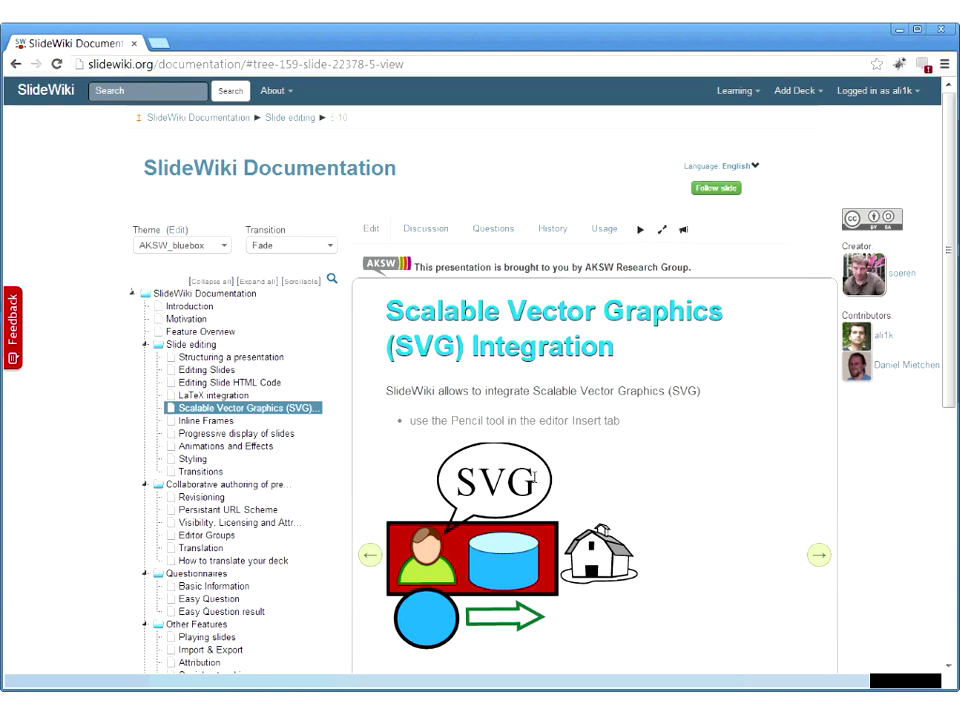
click(533, 479)
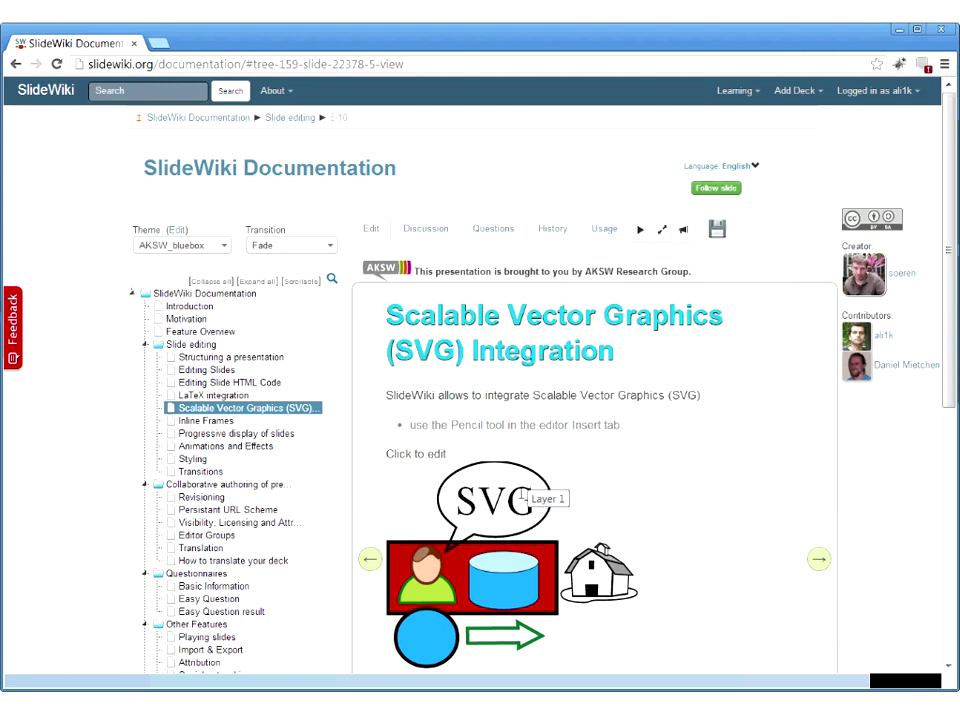
double_click(521, 494)
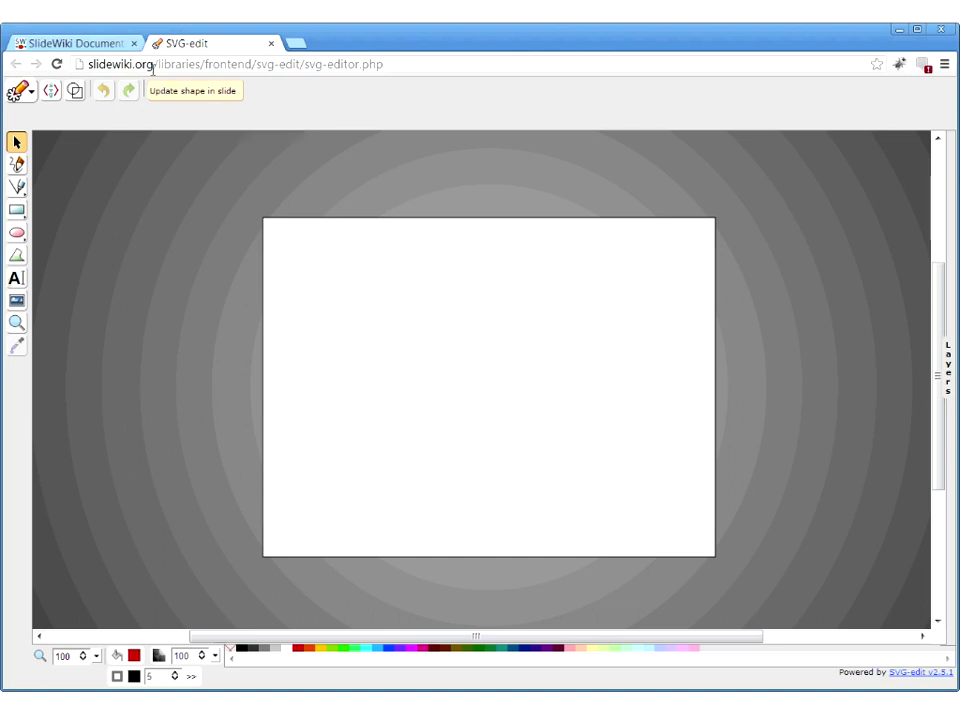
click(104, 52)
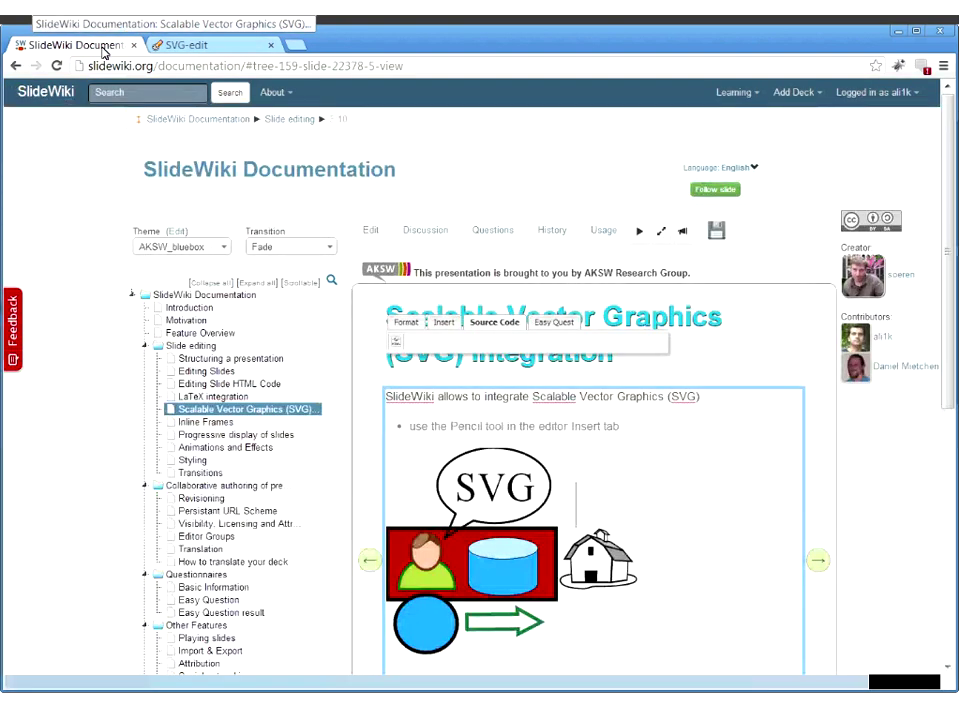
View the Inline Frames slide with the floating editing toolbar moved off its text, and open the Progressive display of slides slide.
click(198, 424)
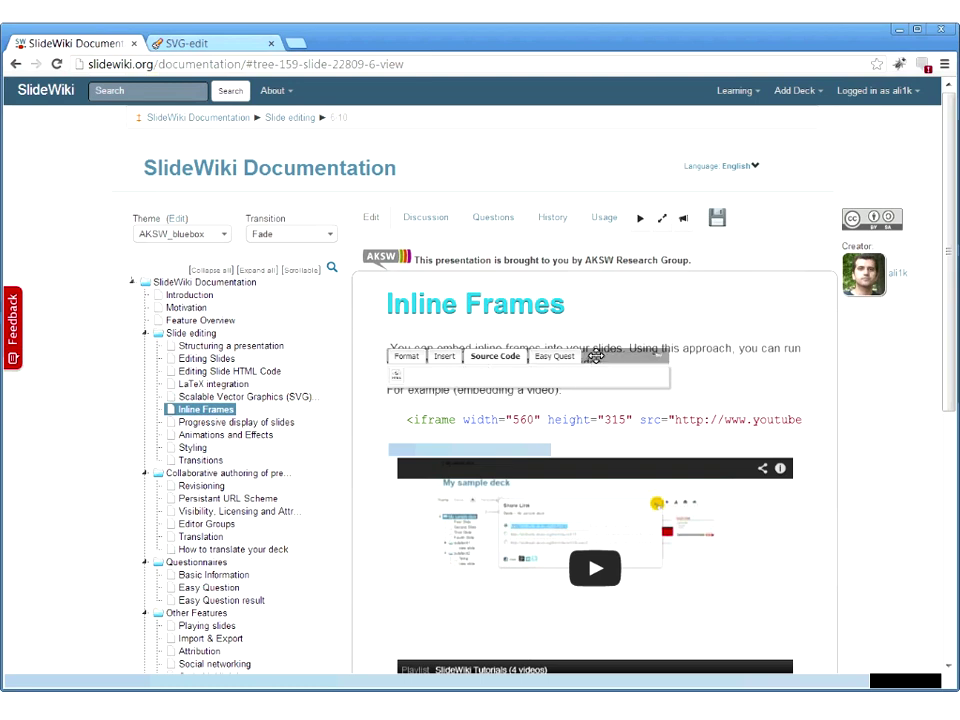
drag(595, 356, 774, 268)
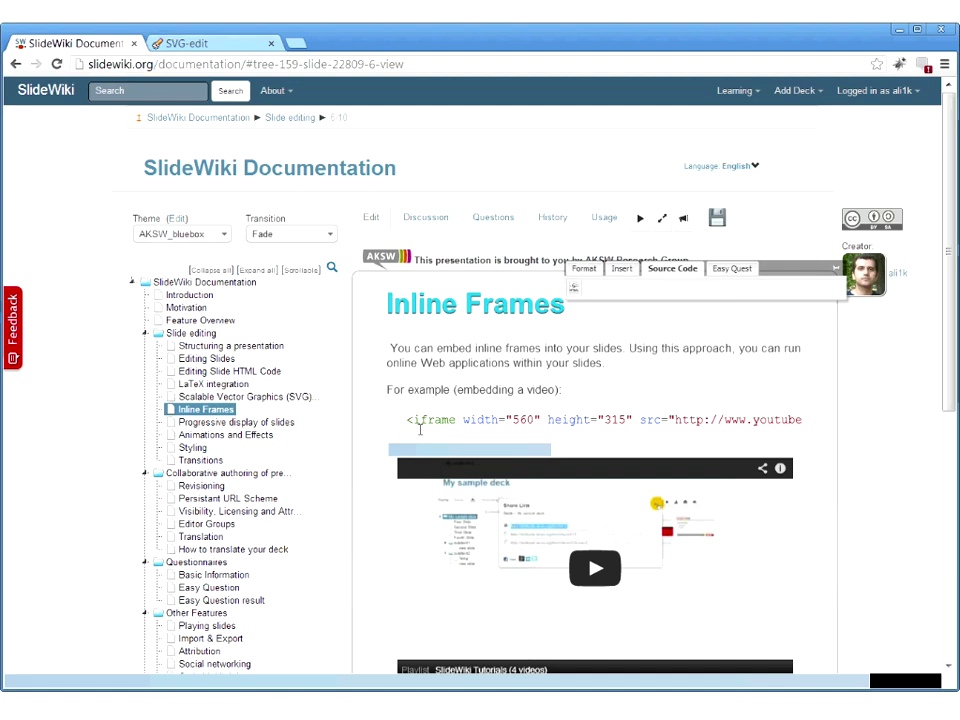
click(277, 430)
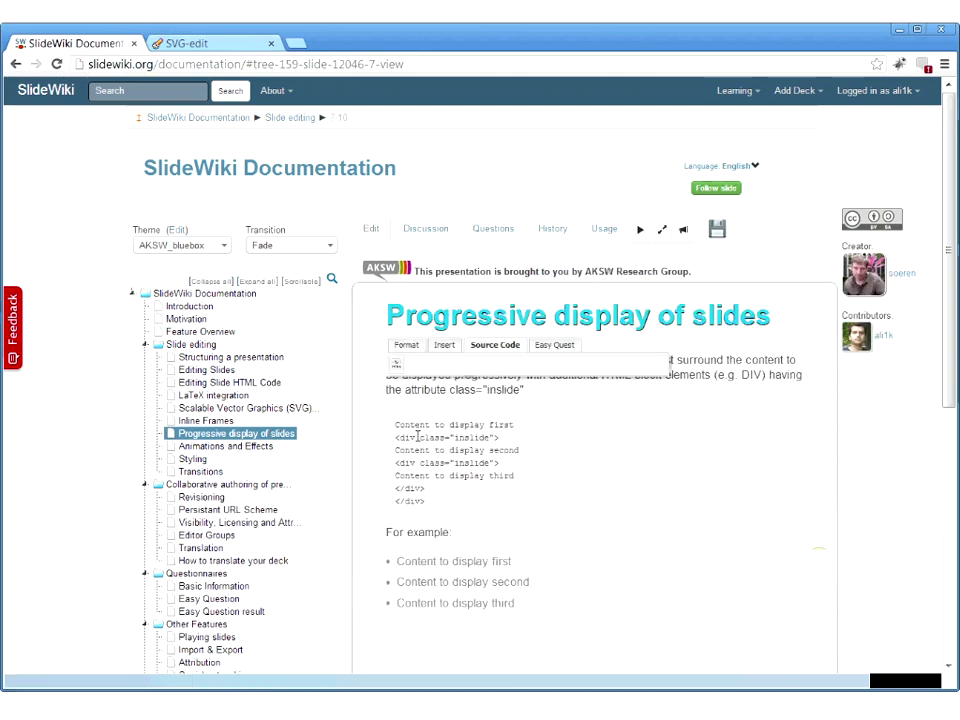
mouse_move(398, 437)
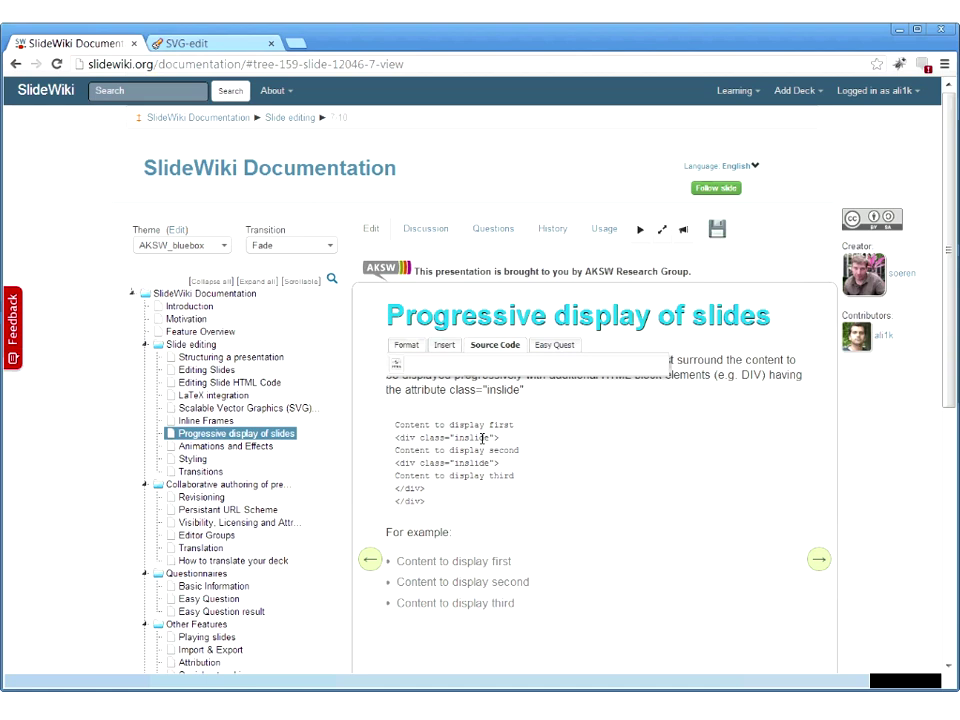
View the Animations and Effects slide without saving pending changes, and the Styling slide with the list of available themes.
click(818, 561)
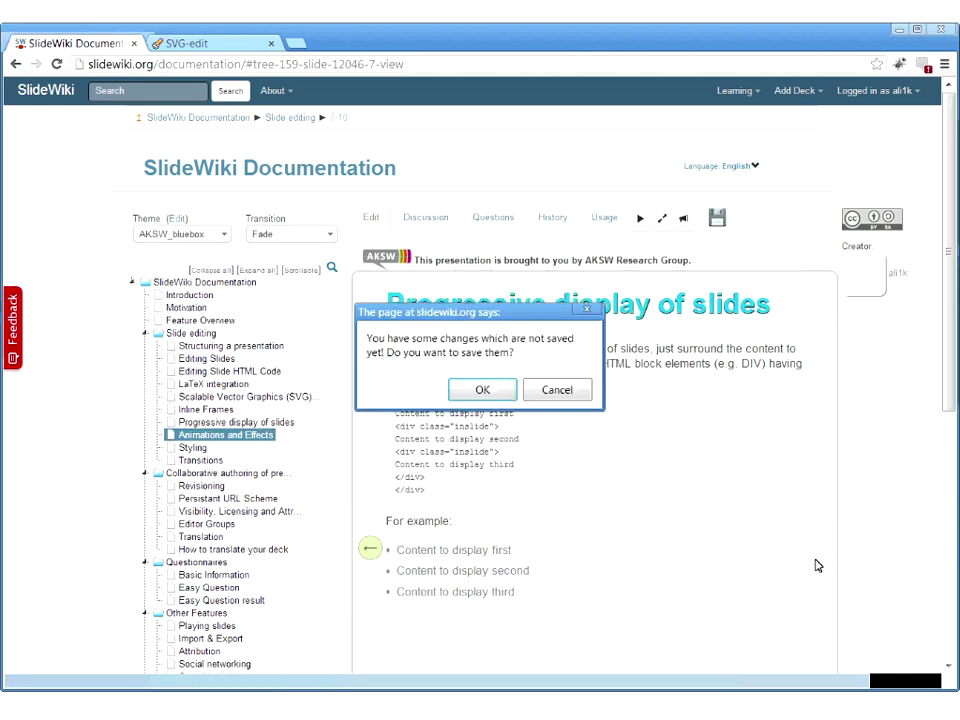
click(556, 390)
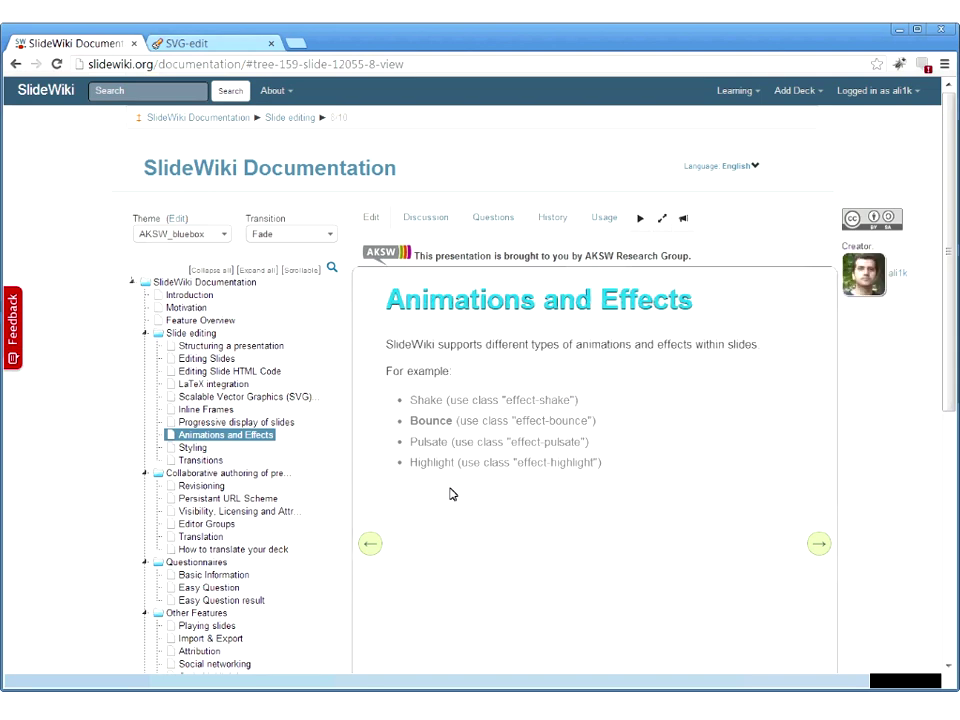
click(193, 448)
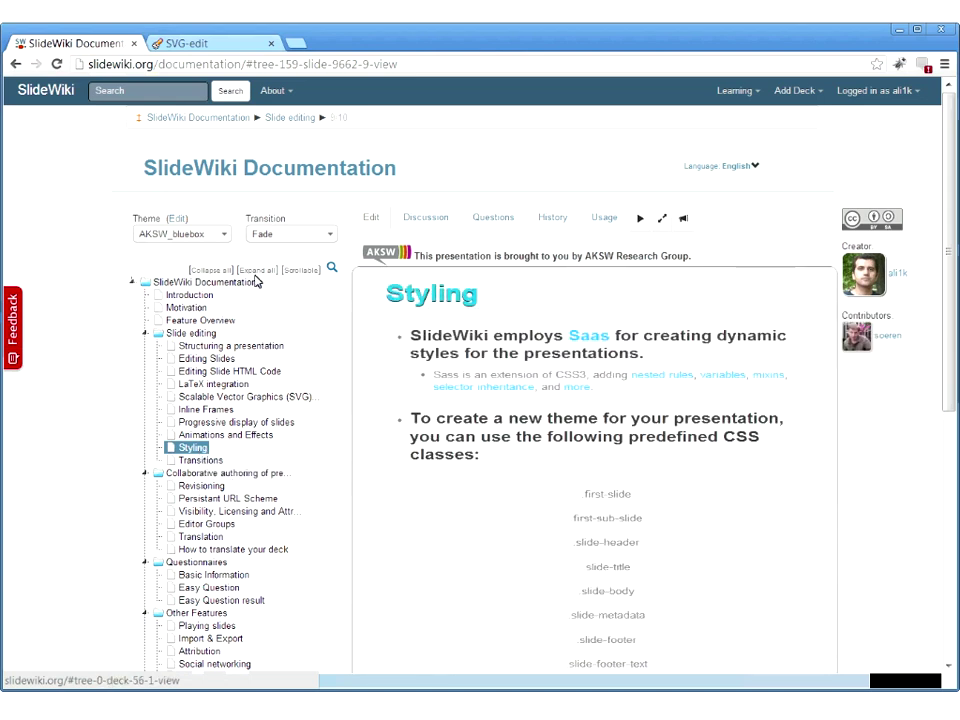
click(209, 245)
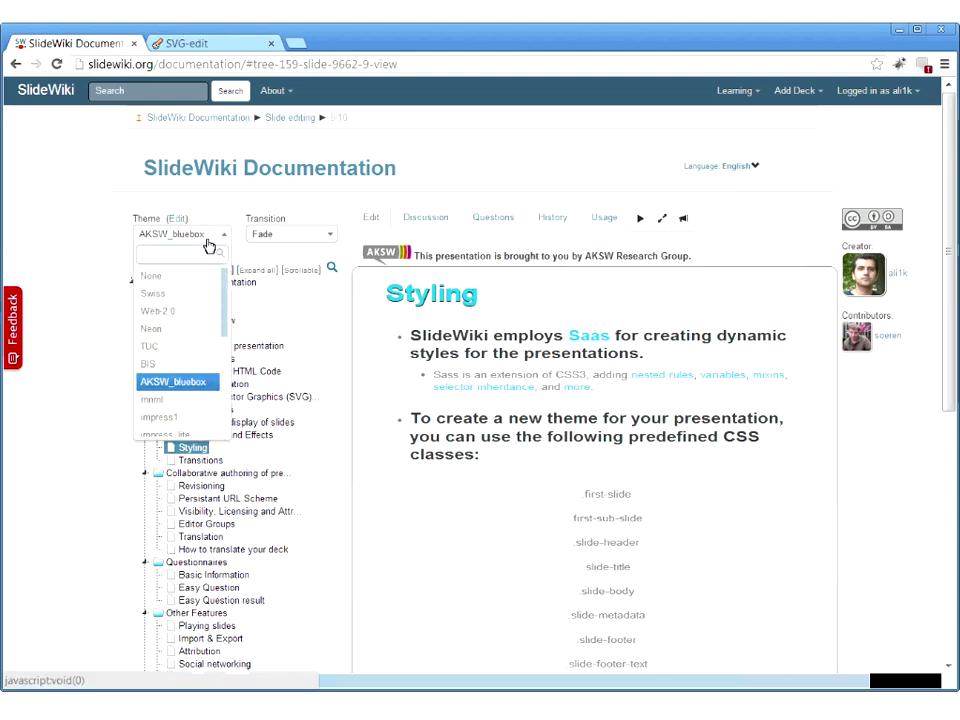
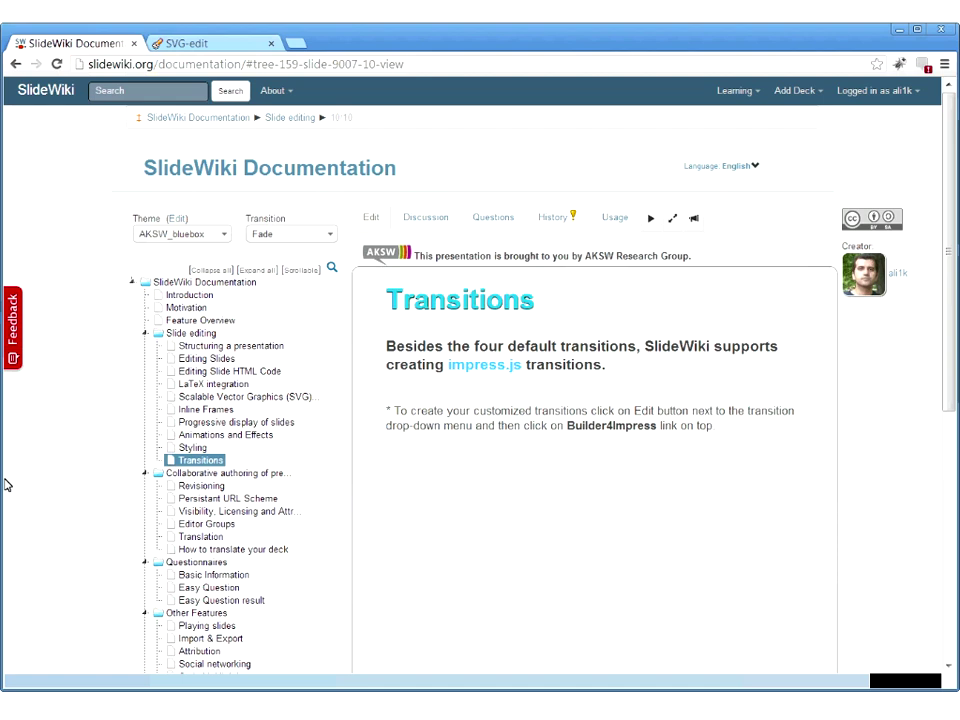
Try the mnml and Swiss themes on the Transitions slide and restore the AKSW_bluebox theme.
click(218, 238)
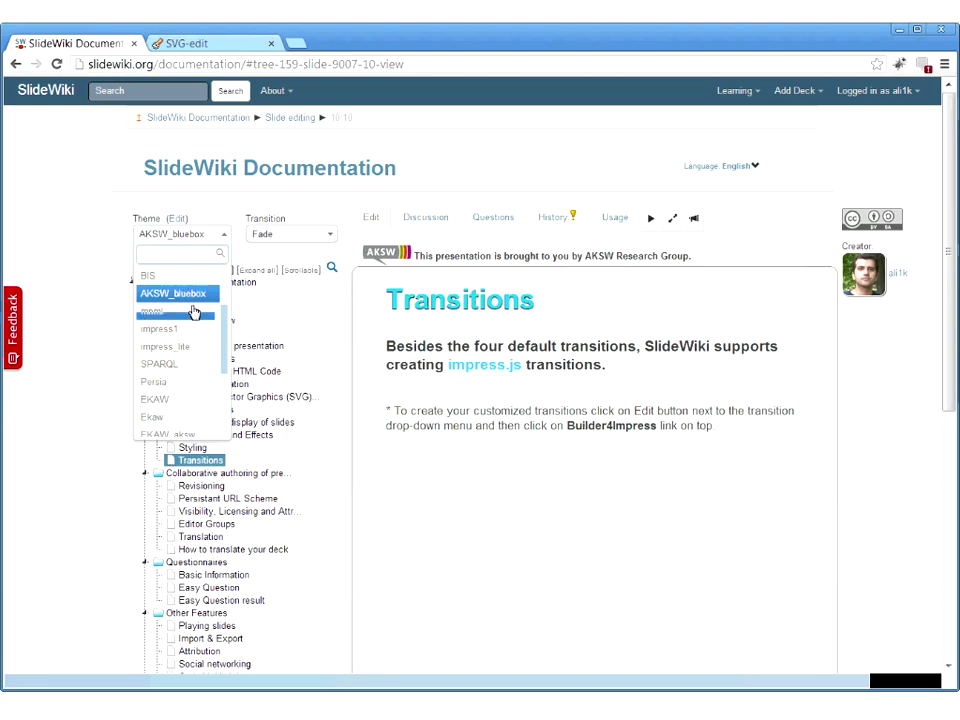
click(192, 312)
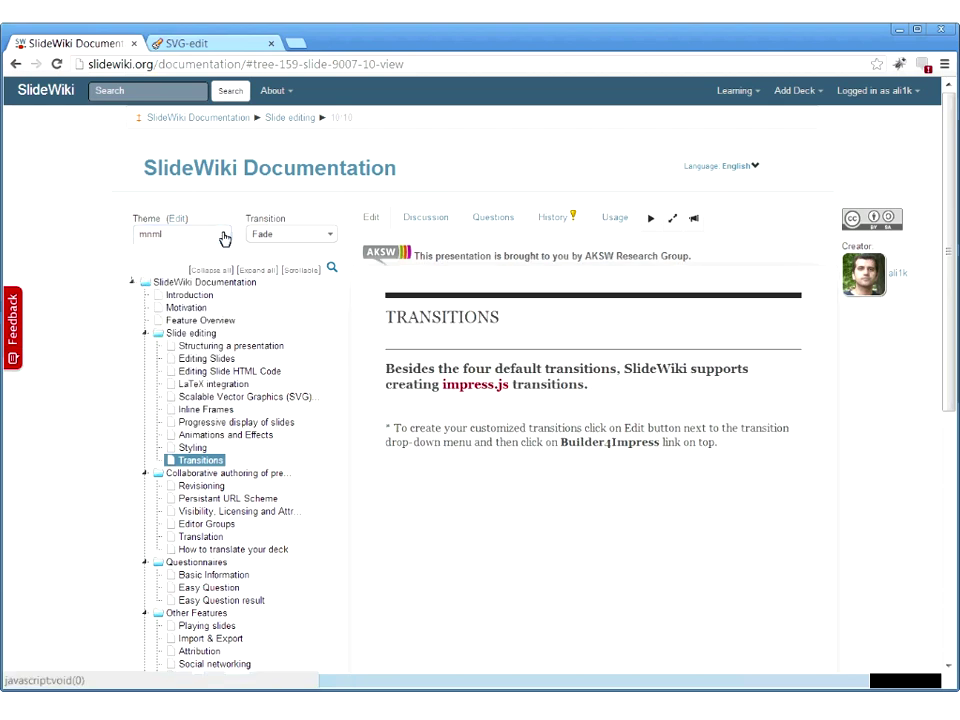
click(222, 238)
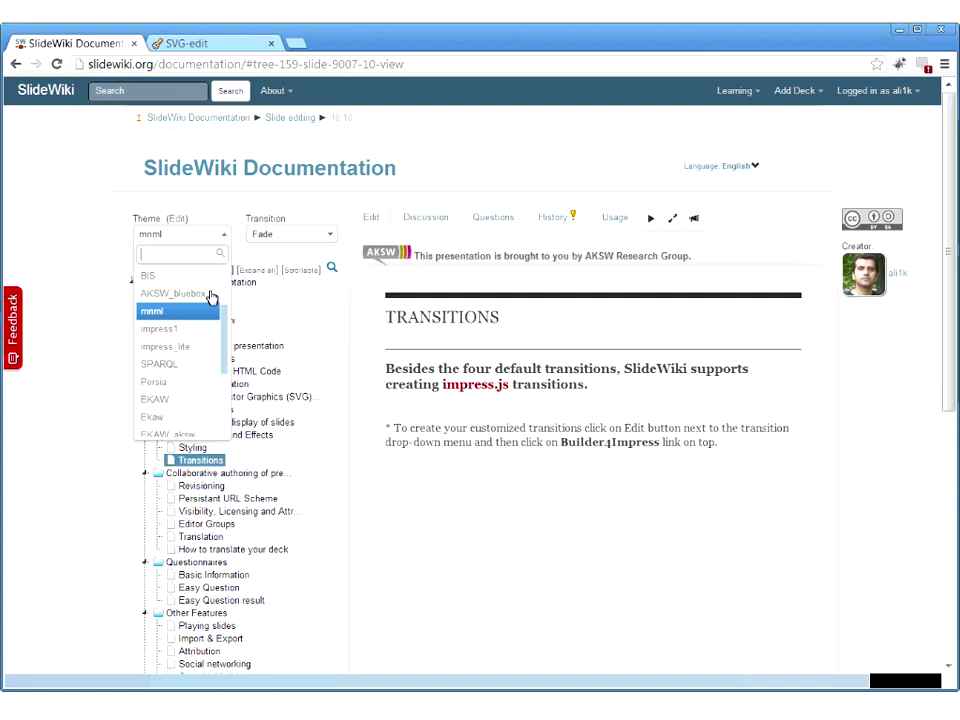
scroll(211, 297, up, 2)
click(211, 295)
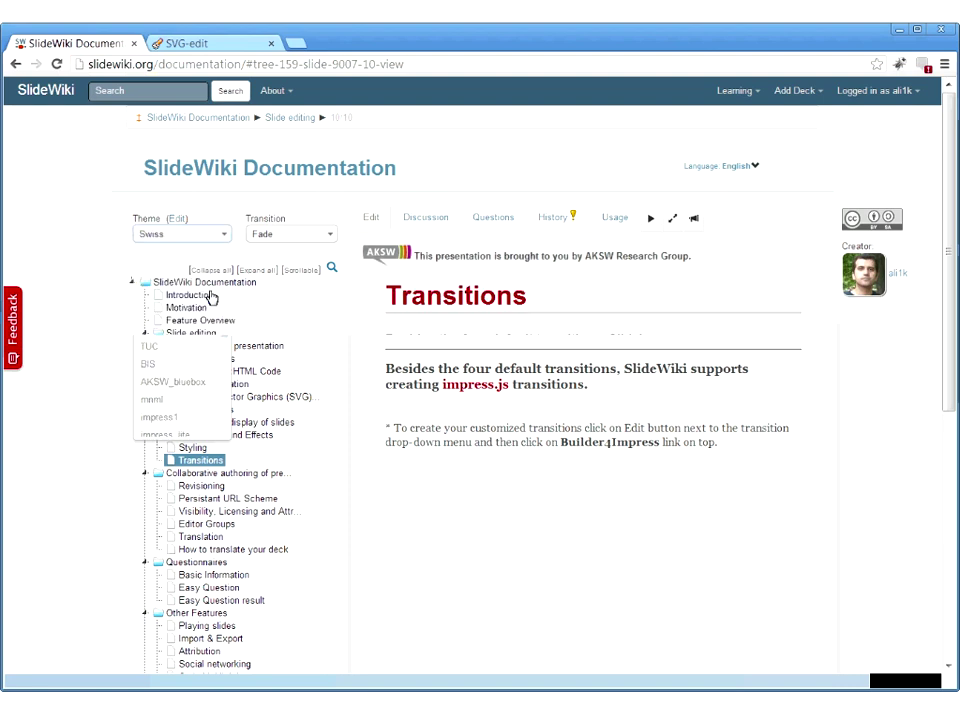
click(226, 240)
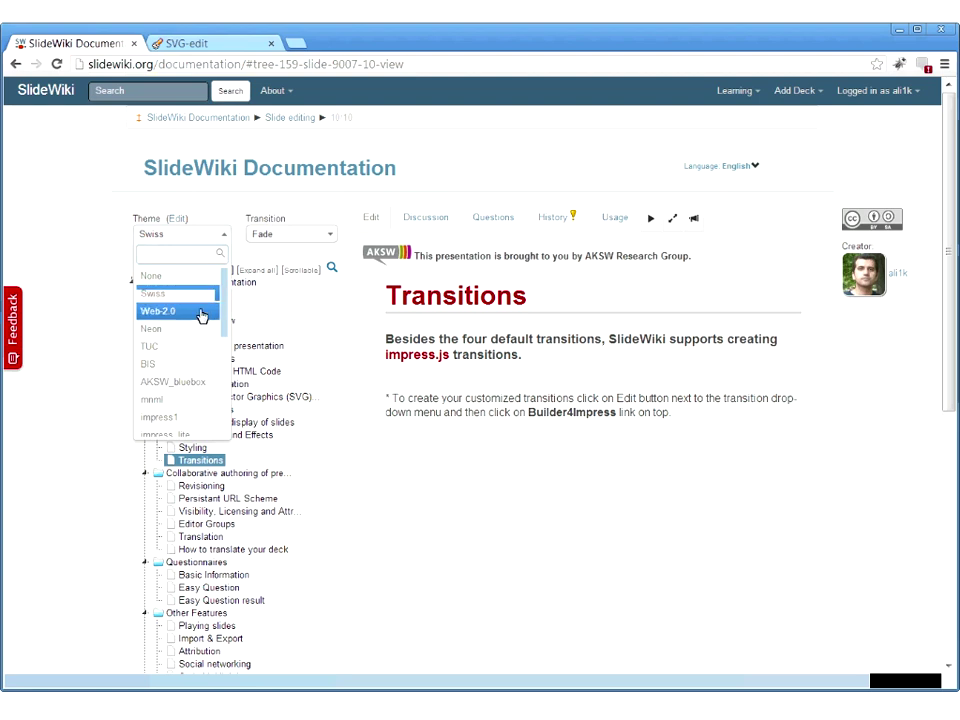
click(193, 386)
Try the Horizontal-slide transition by moving to the previous slide and back, and restore the Fade transition.
click(311, 235)
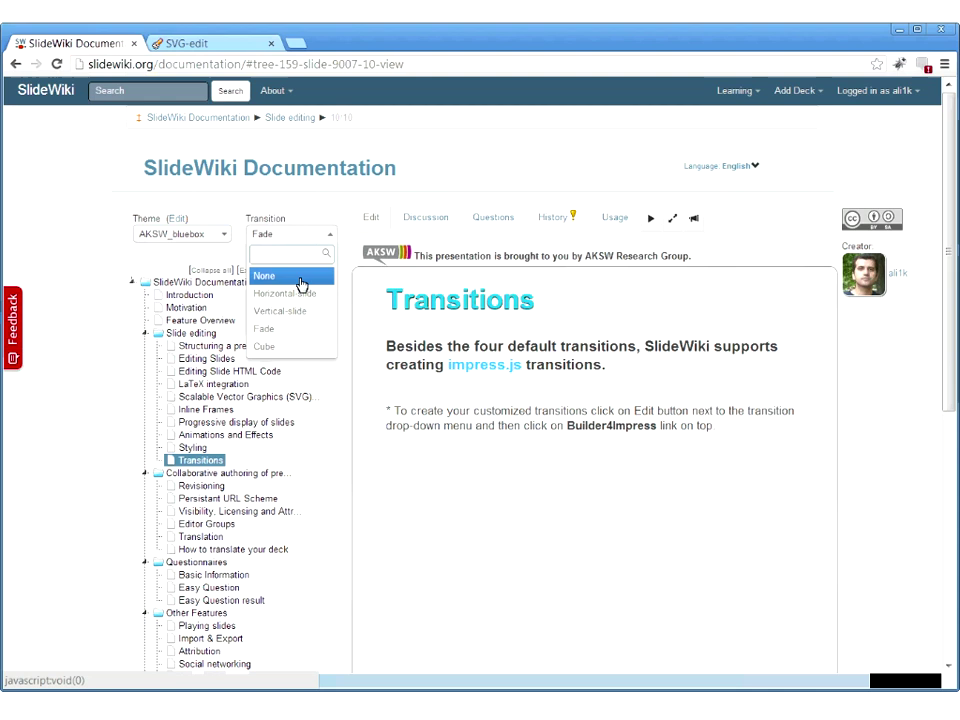
click(297, 300)
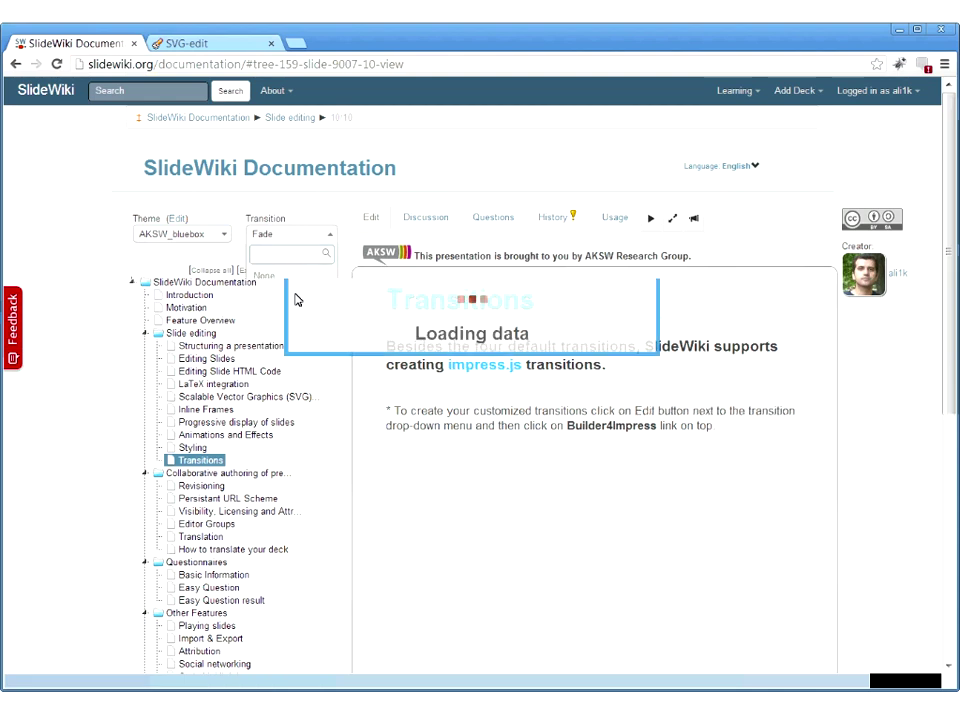
click(370, 545)
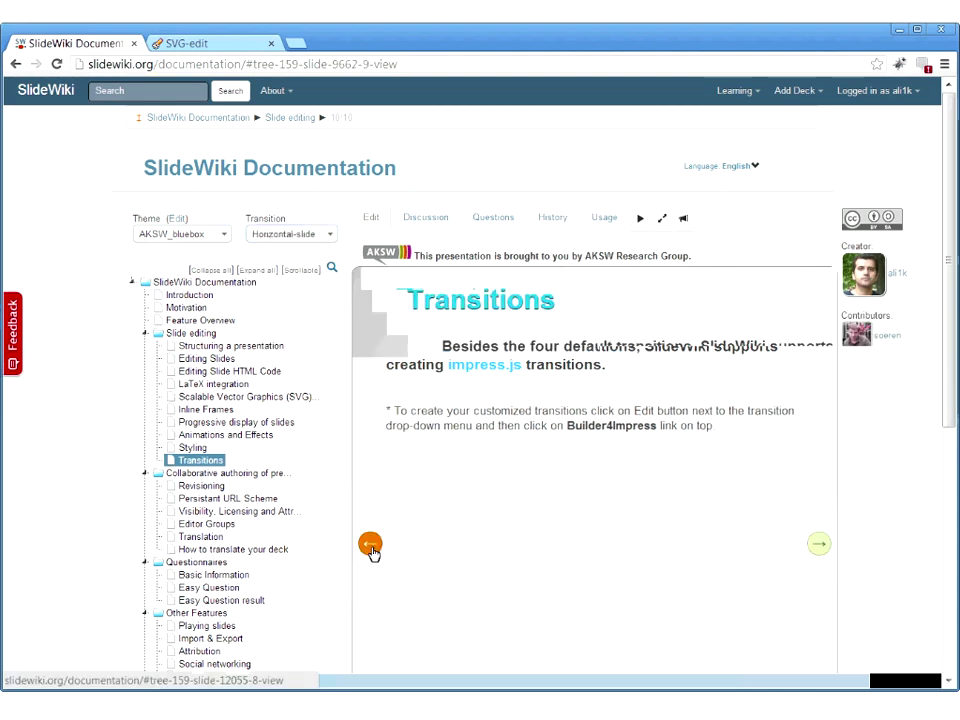
click(829, 549)
click(329, 238)
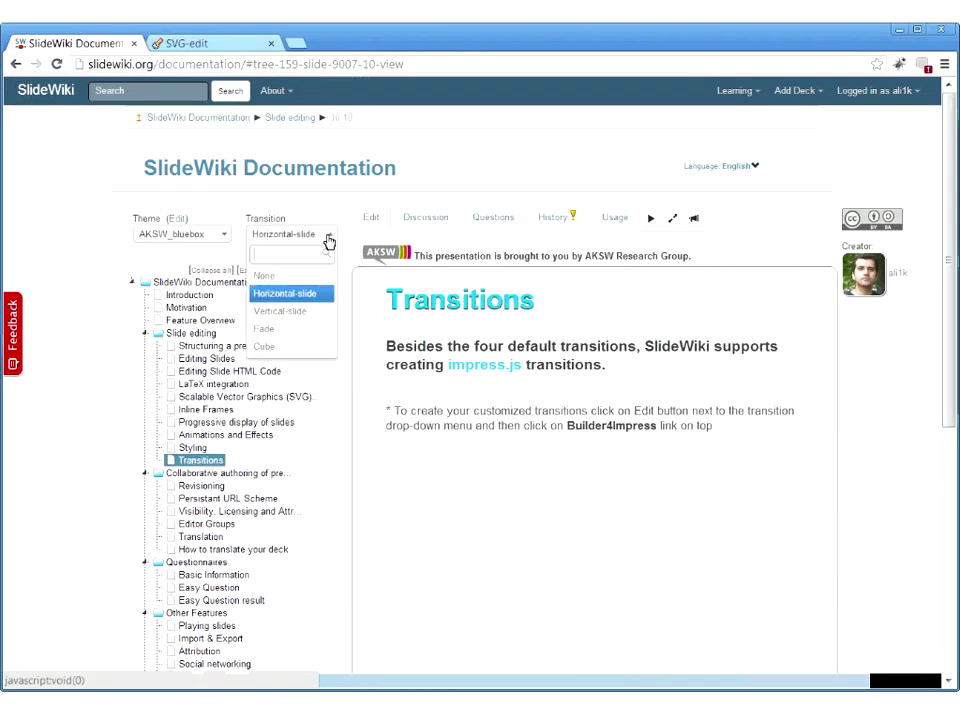
click(290, 329)
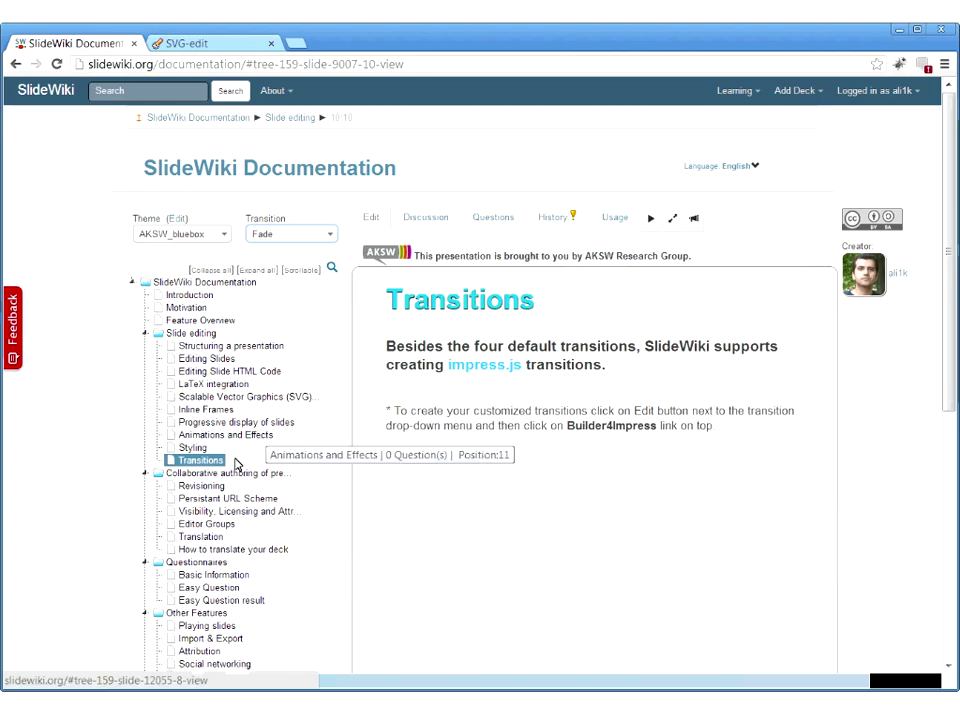
View the Collaborative authoring of presentations overview and its Revisioning, Persistant URL Scheme, Visibility, Licensing and Attribution, and Editor Groups slides.
click(237, 474)
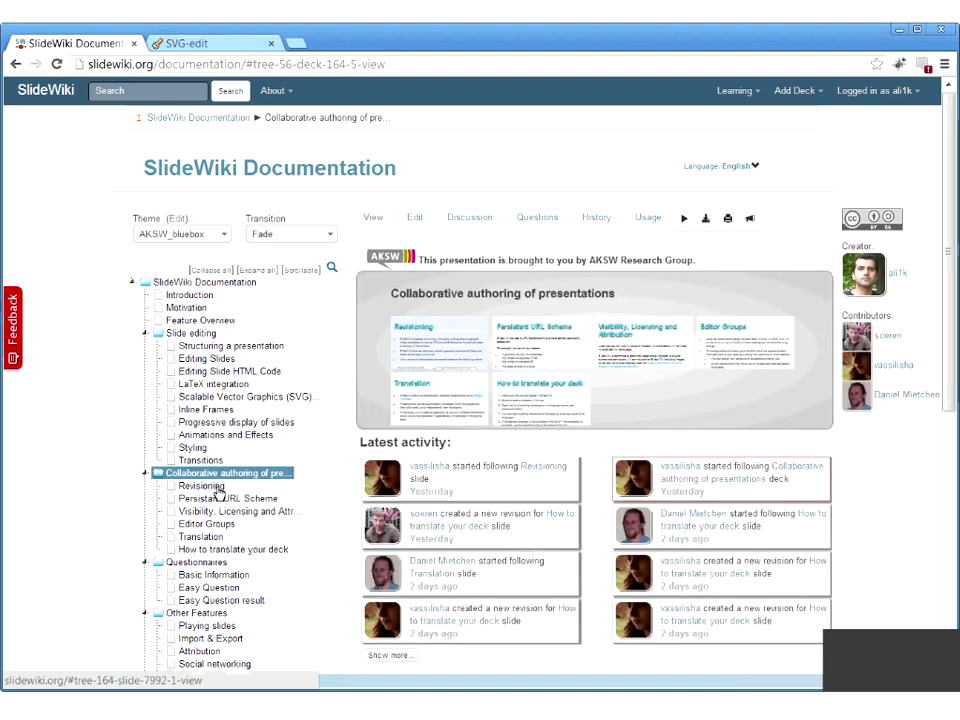
click(215, 487)
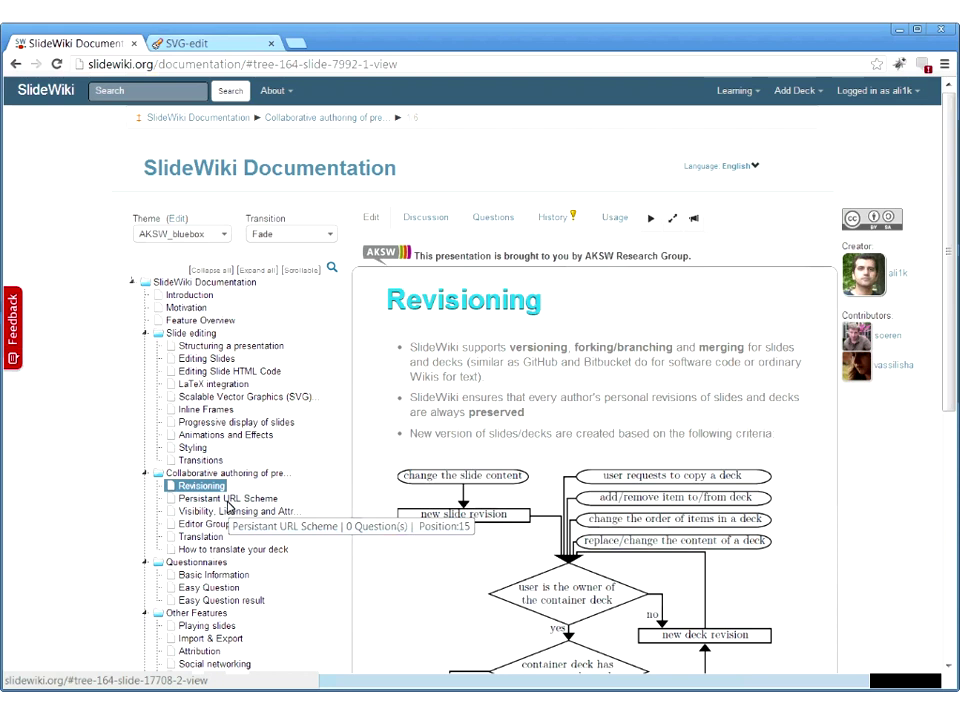
click(228, 498)
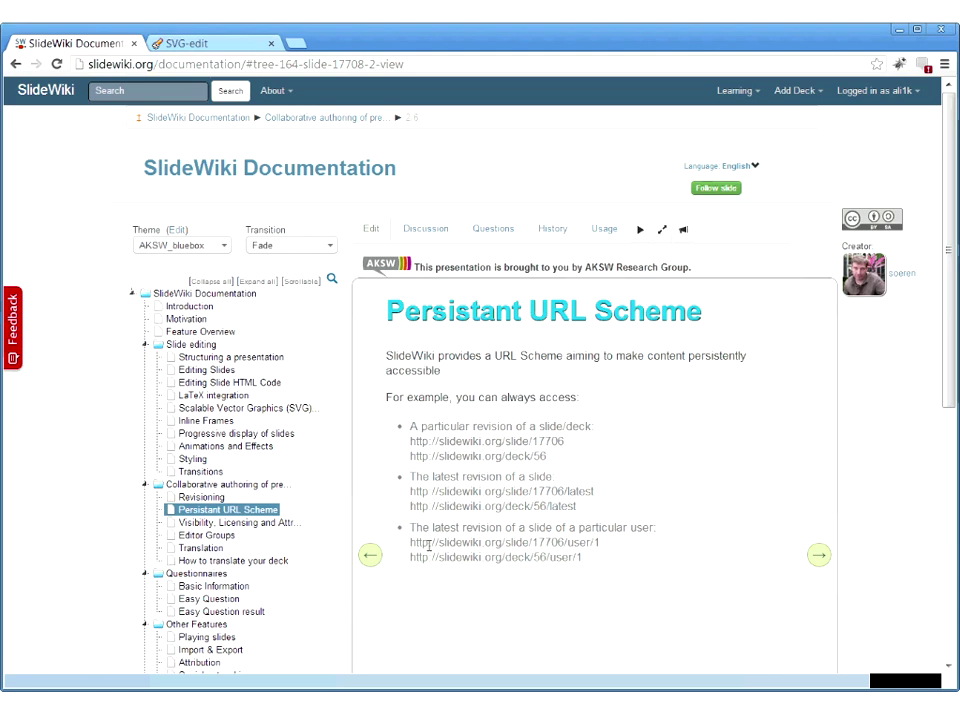
click(282, 528)
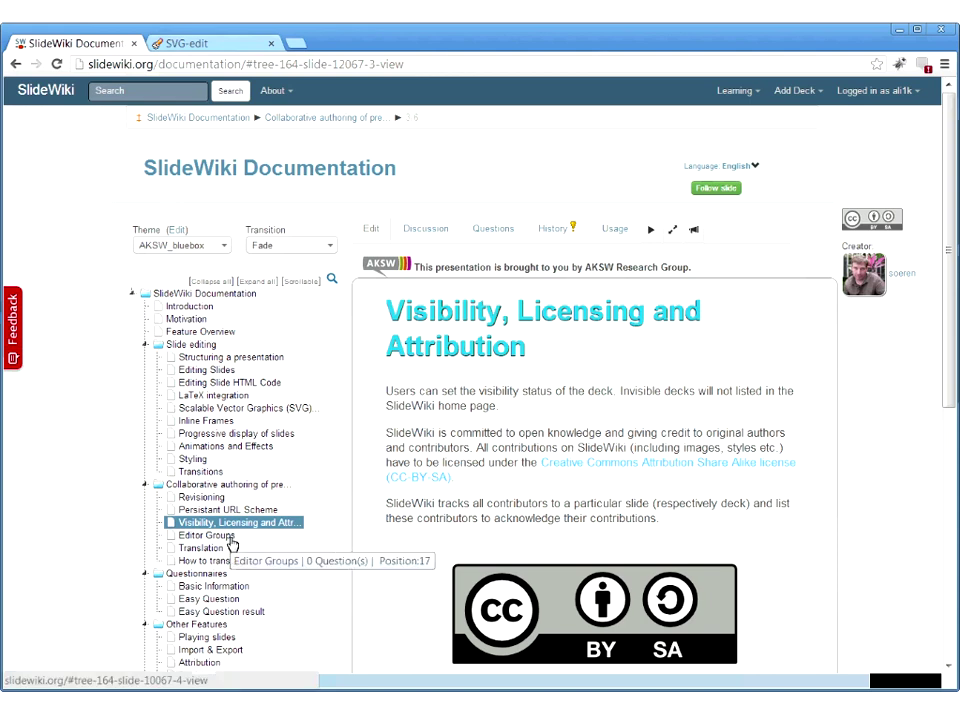
click(231, 540)
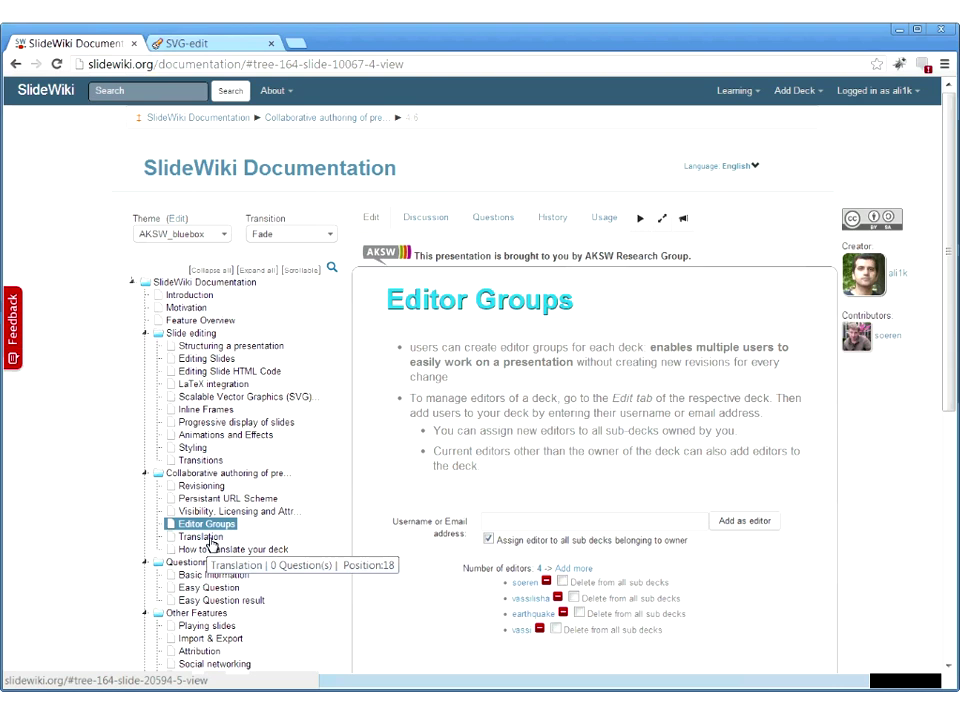
View the Translation slide with the deck's list of languages, and read the How to translate your deck slide.
click(210, 540)
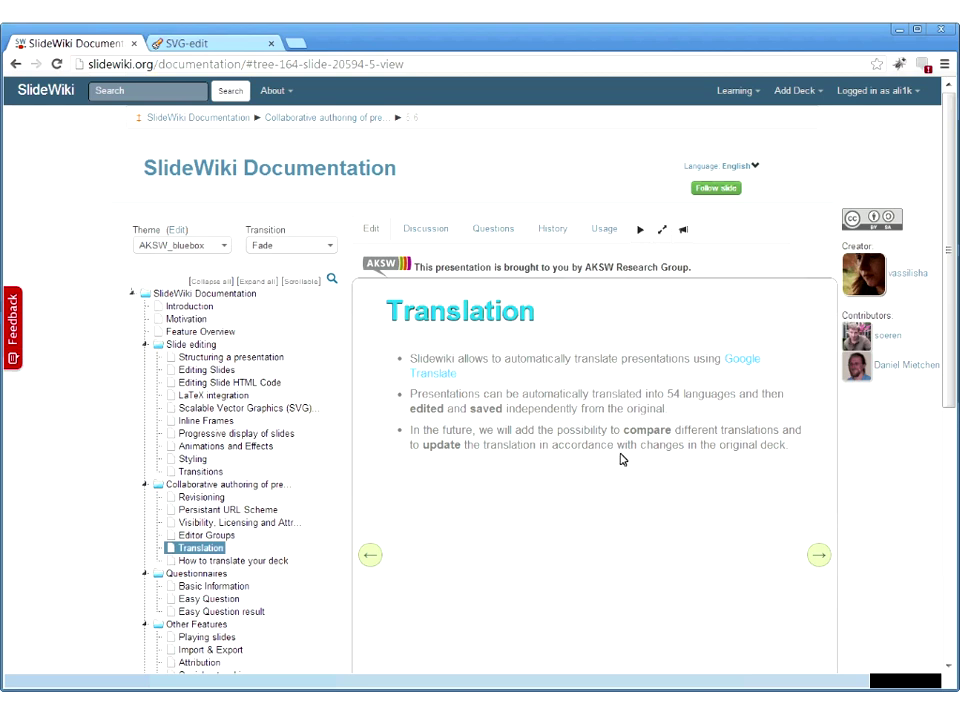
click(757, 172)
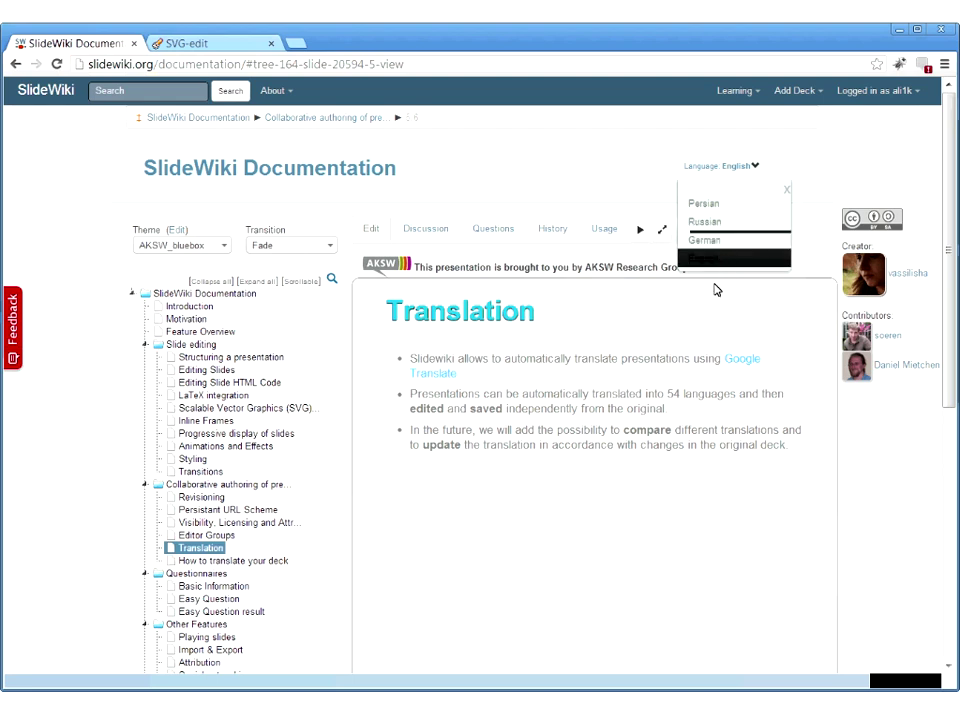
click(278, 564)
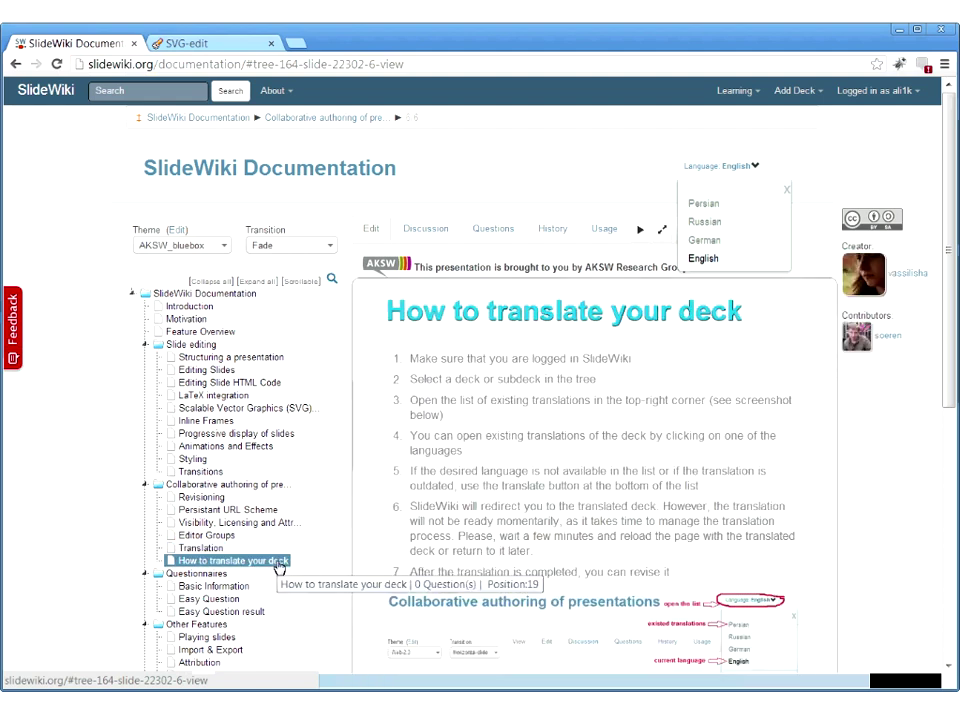
scroll(512, 561, down, 2)
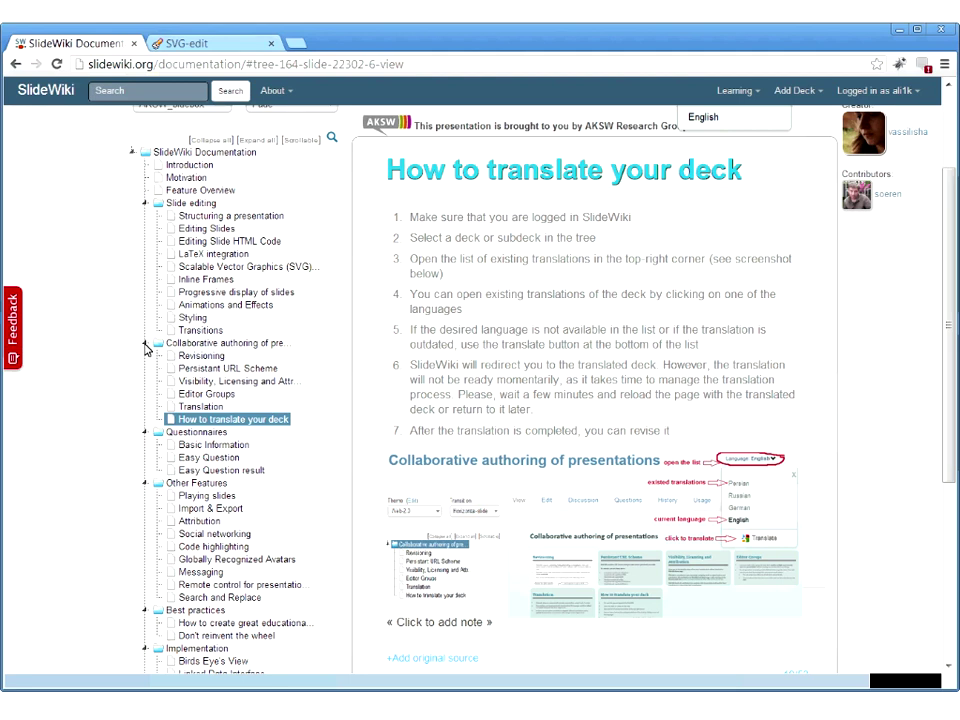
Collapse the Collaborative authoring of presentations and Slide editing branches of the deck tree.
click(147, 347)
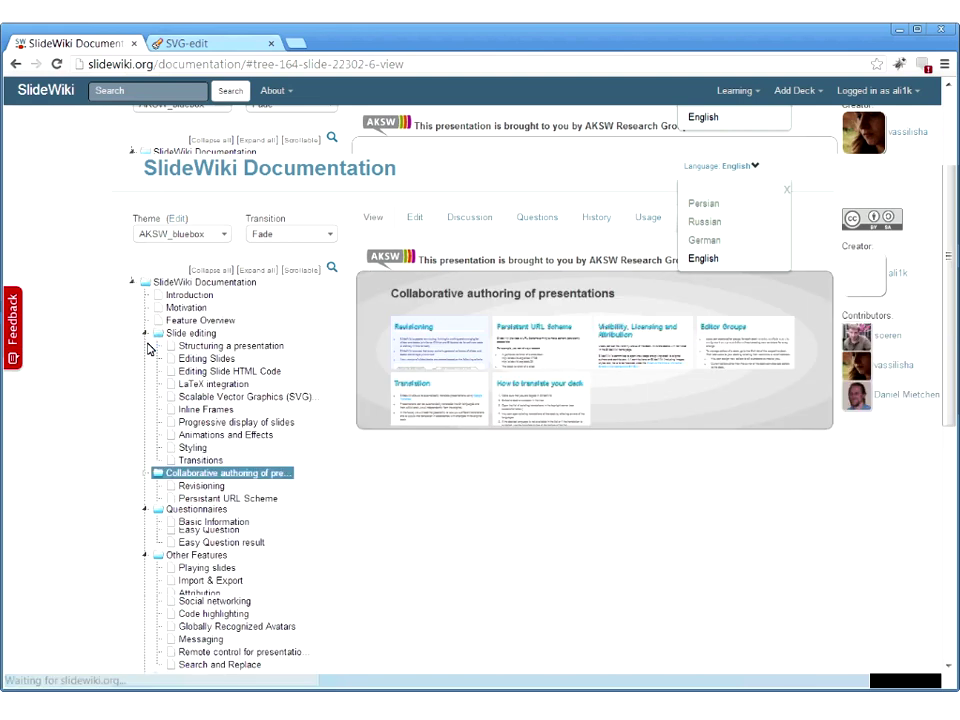
click(146, 335)
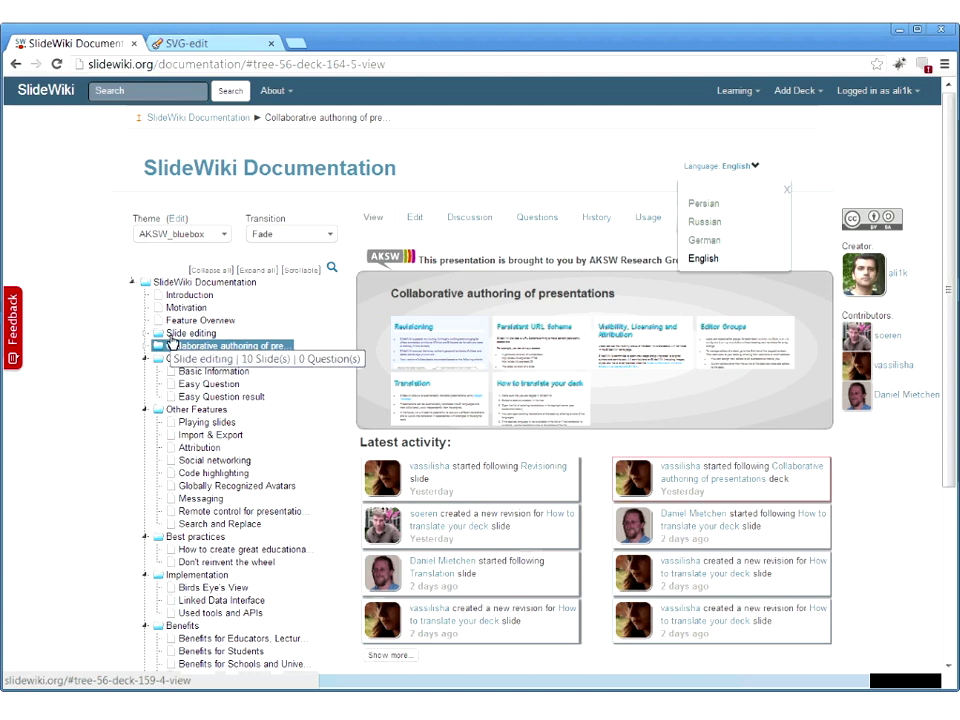
click(255, 346)
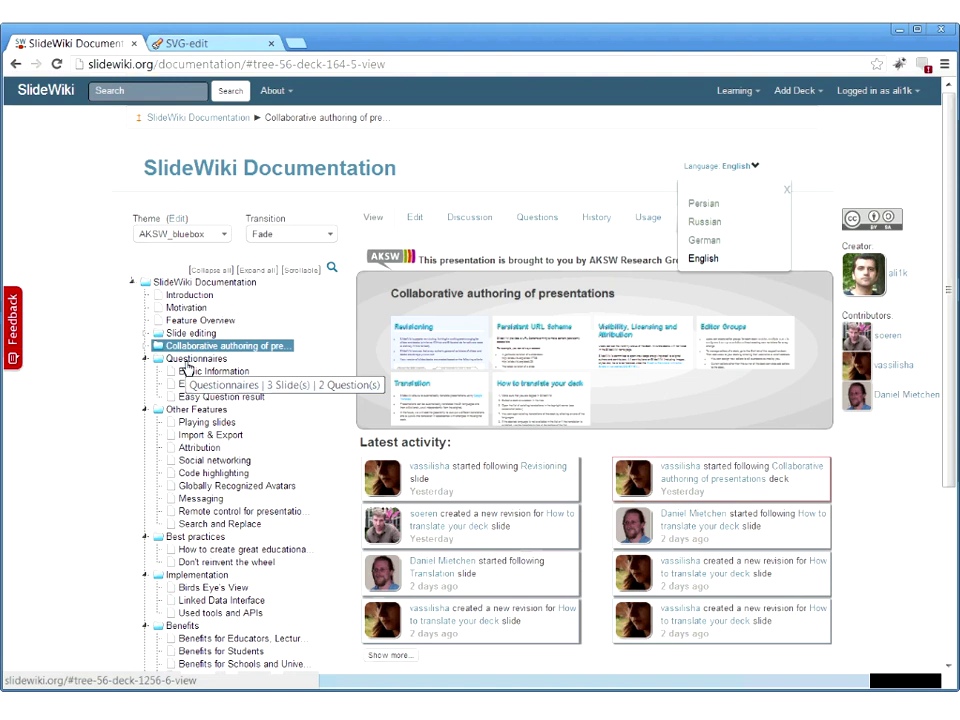
Open the Questionnaires deck and view the questions attached to its Basic Information slide.
click(186, 365)
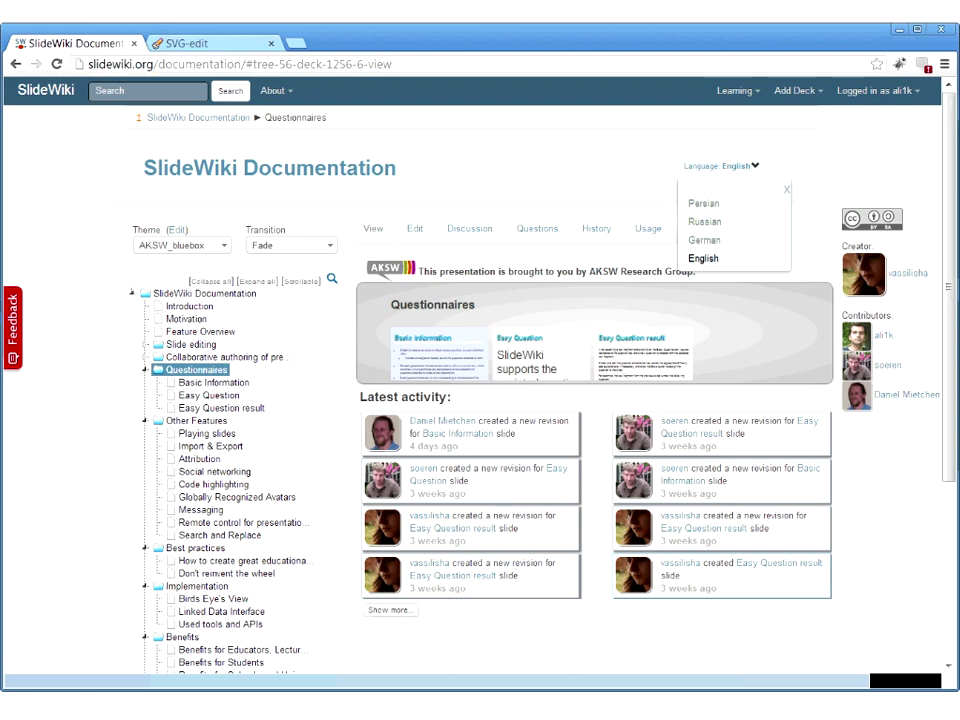
click(185, 387)
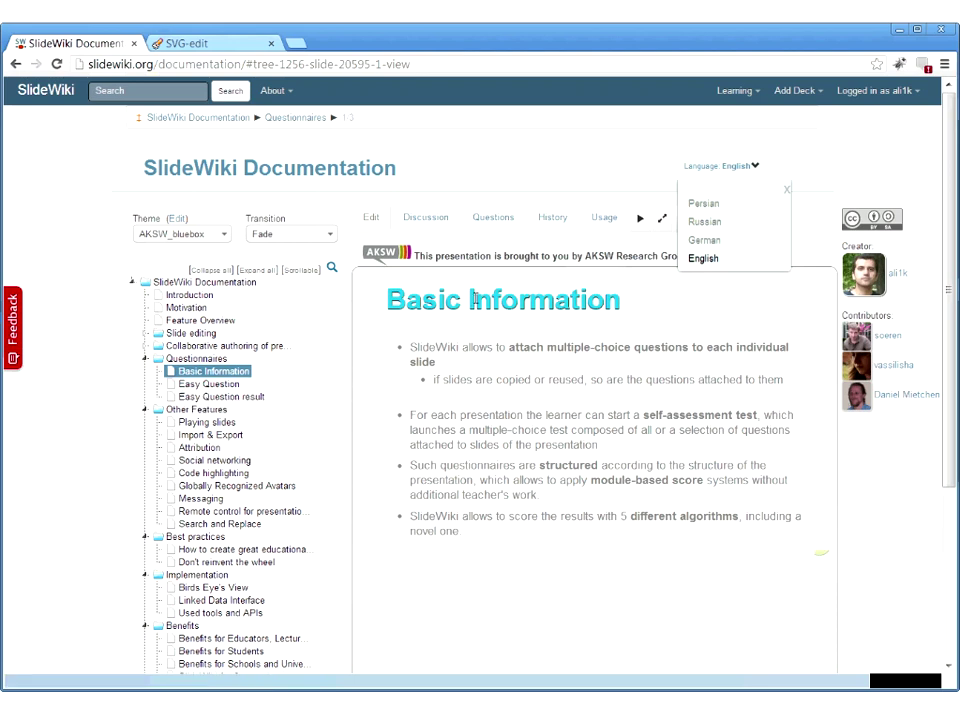
click(490, 228)
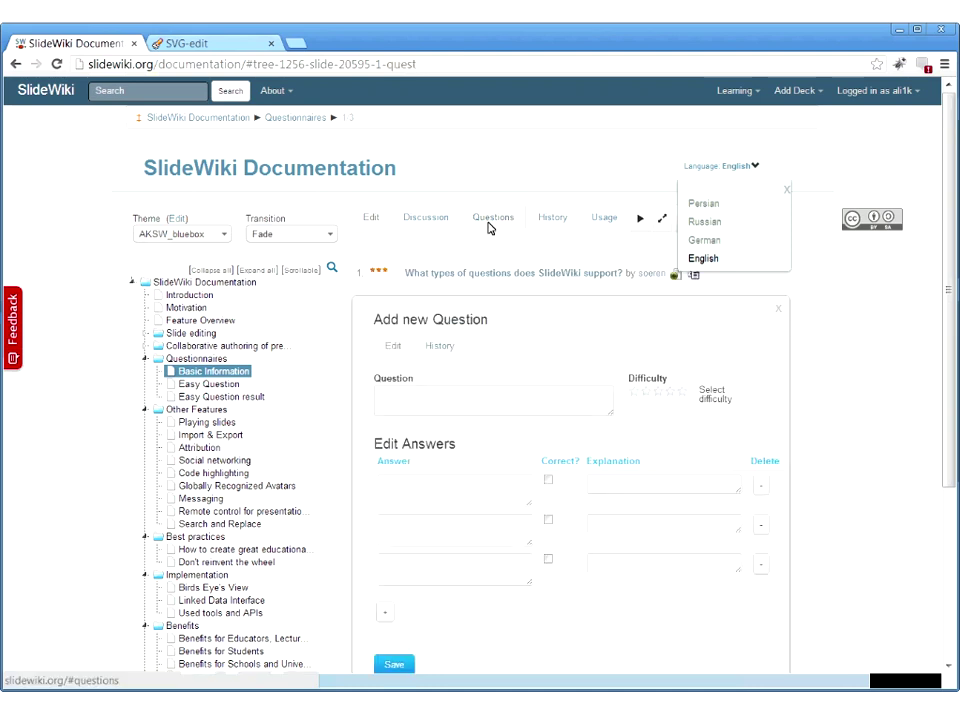
Save the question "What types of questions does SlideWiki support?" as a new revision and open the Easy Question slide.
click(484, 276)
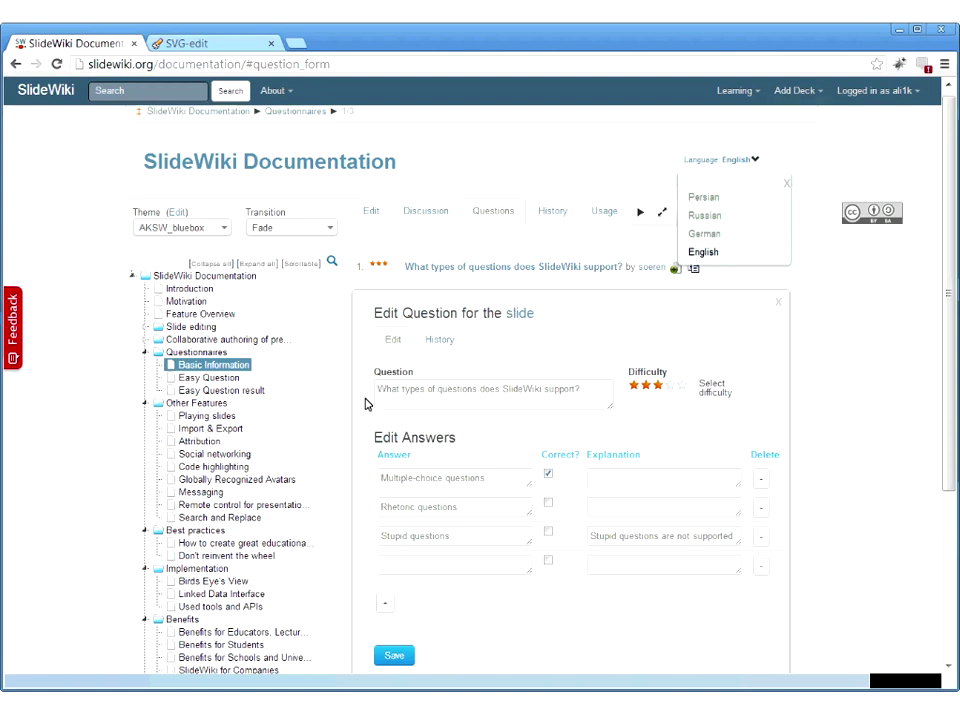
drag(380, 395, 541, 392)
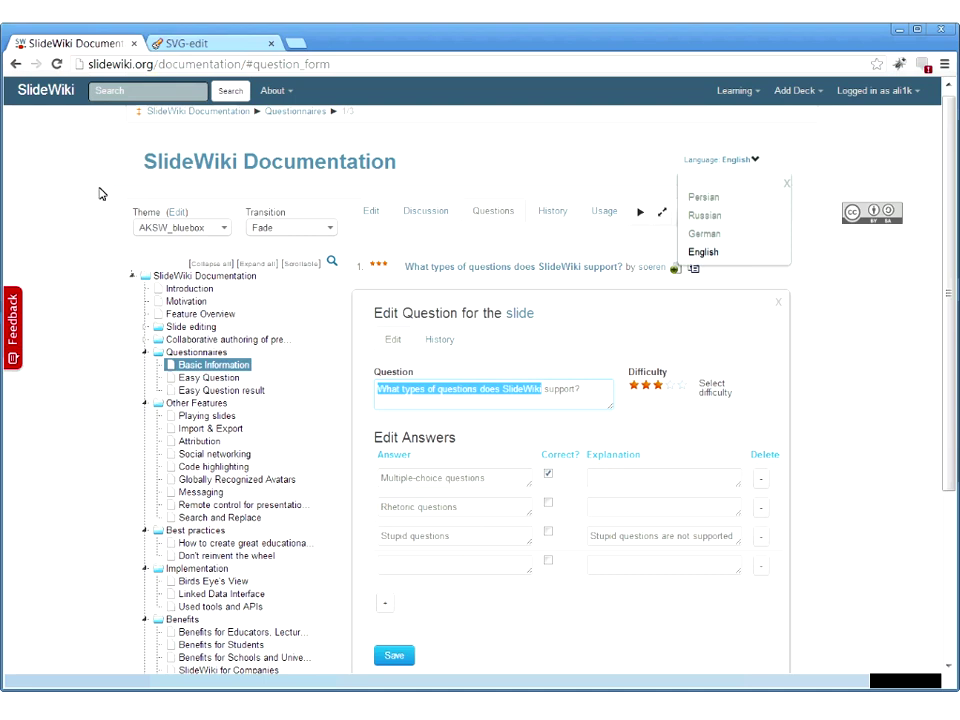
click(400, 657)
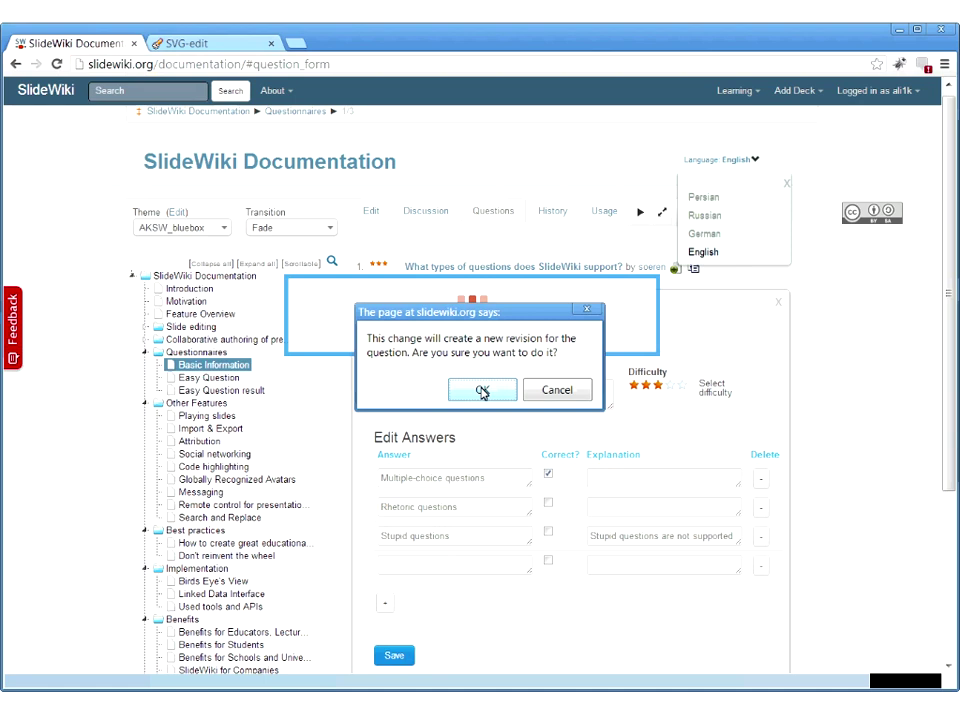
click(482, 391)
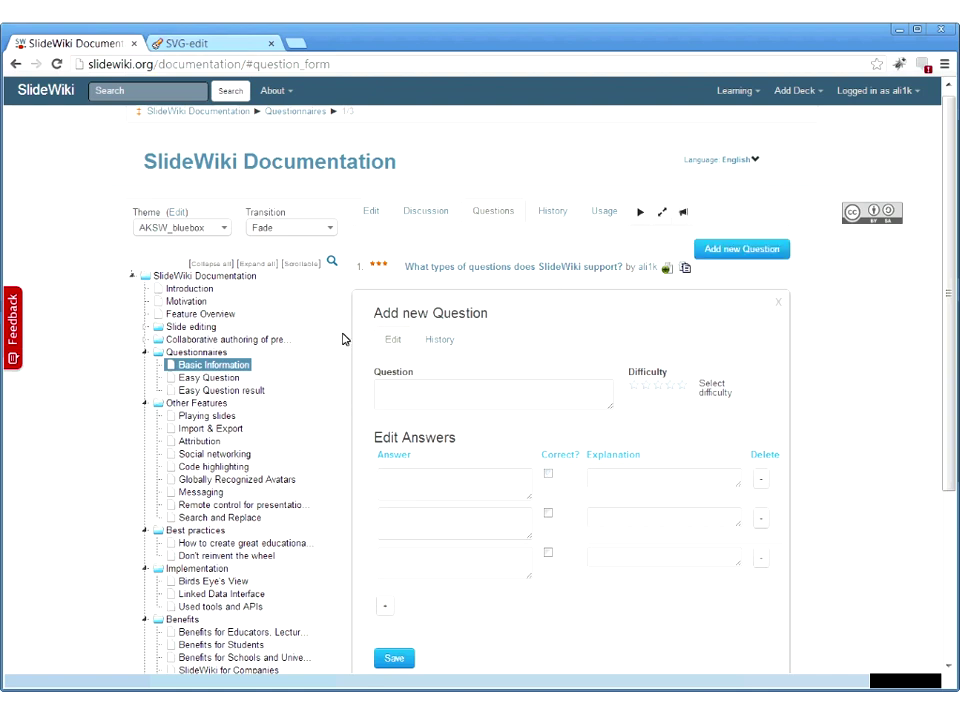
click(225, 379)
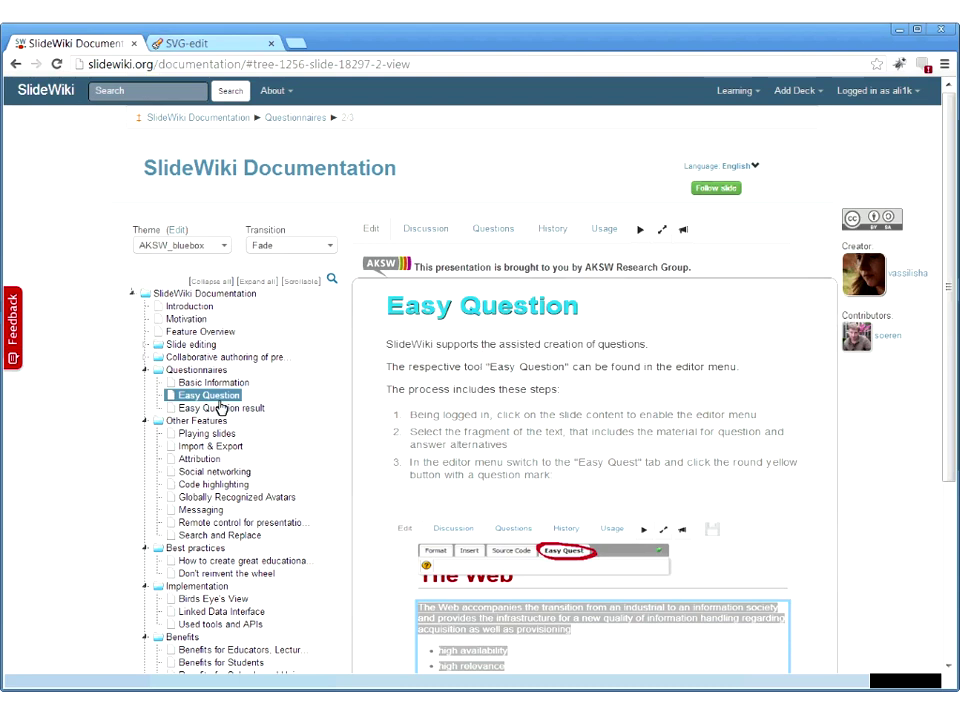
Create an Easy Quest question from the slide's "The process includes these steps" text and its list, rate it three stars and save it.
click(392, 390)
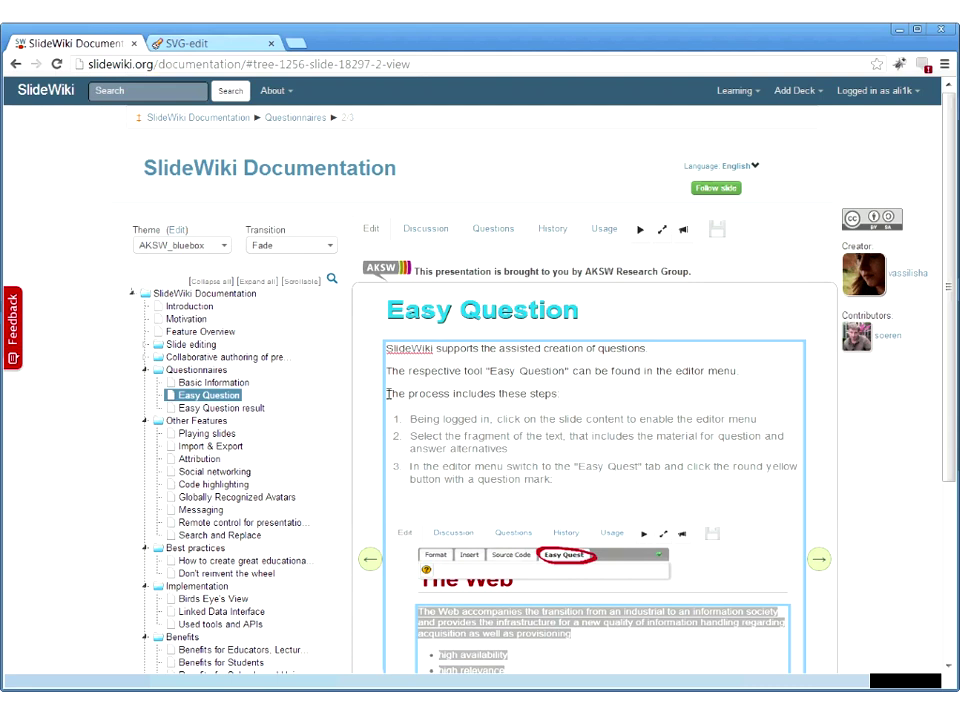
drag(388, 393, 445, 420)
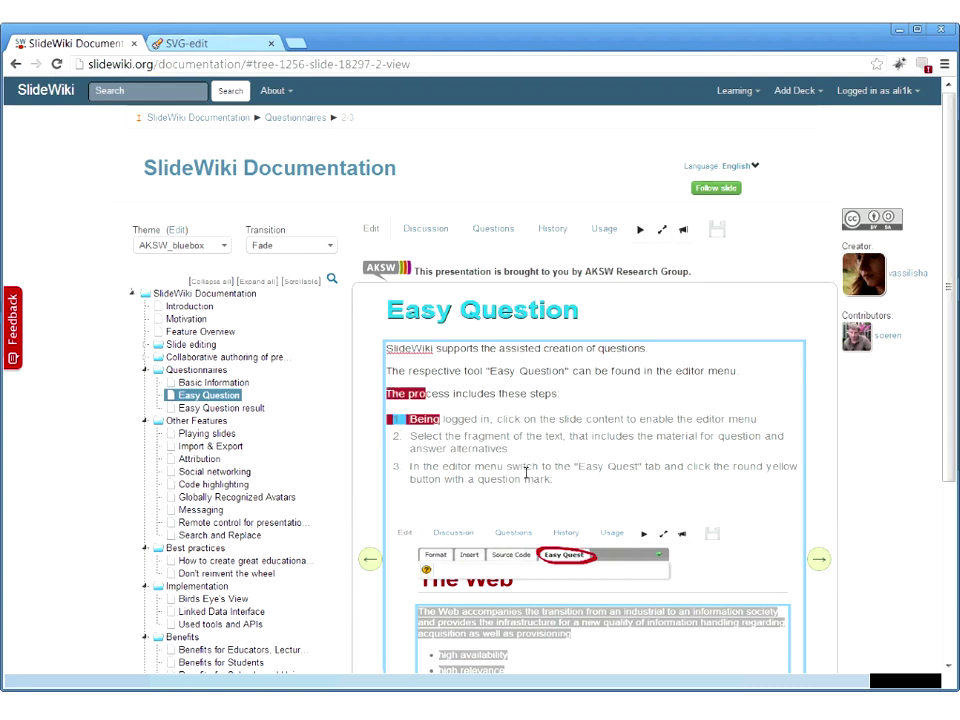
drag(546, 481, 553, 481)
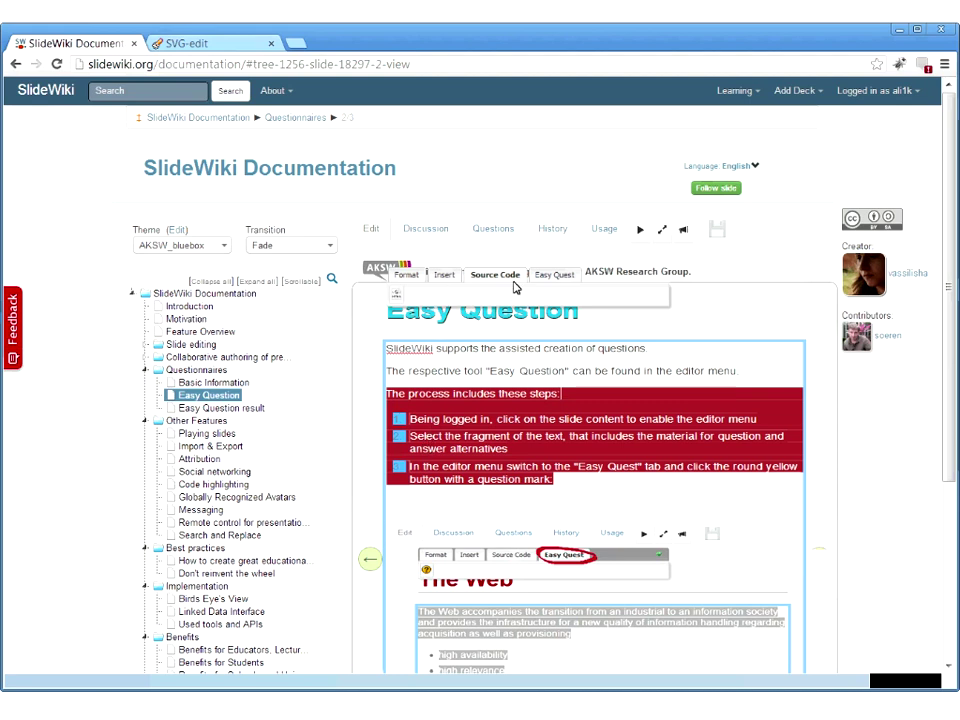
click(550, 275)
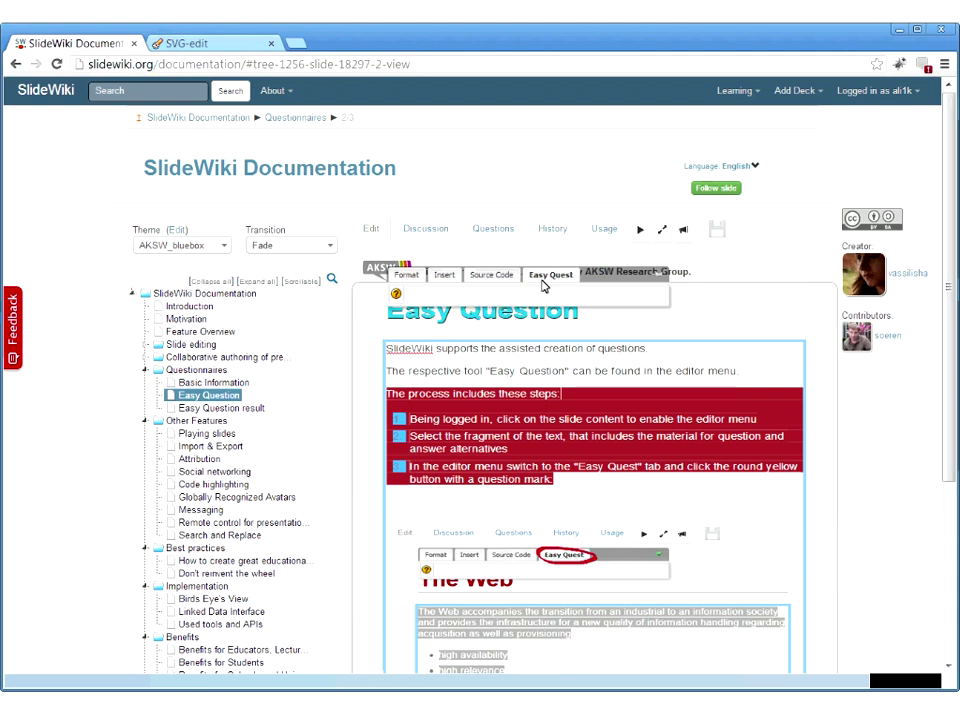
click(396, 294)
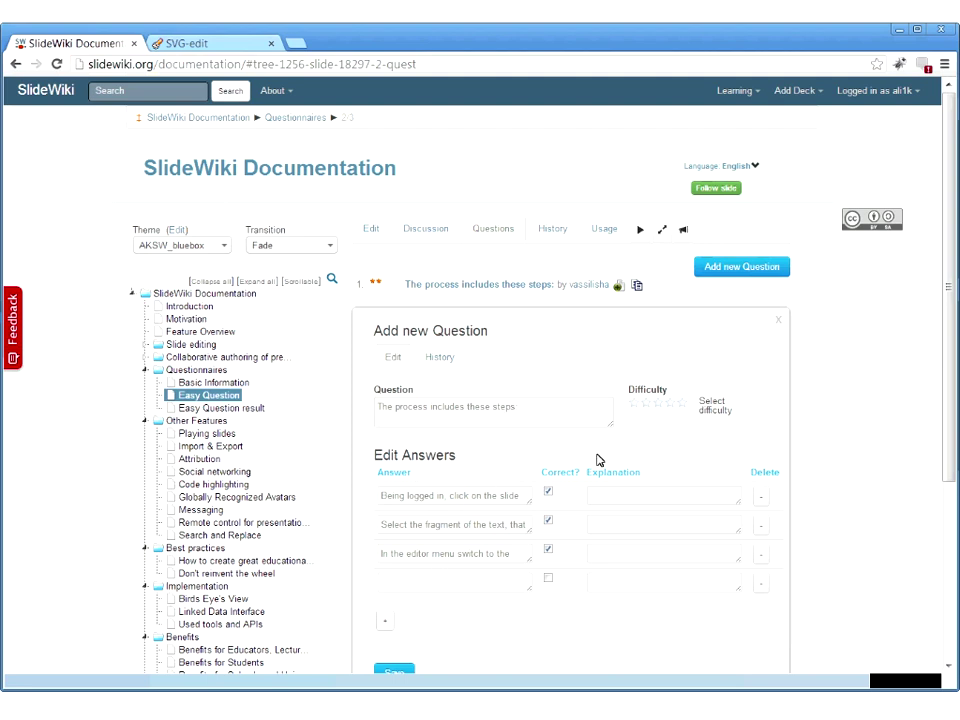
click(657, 407)
click(394, 604)
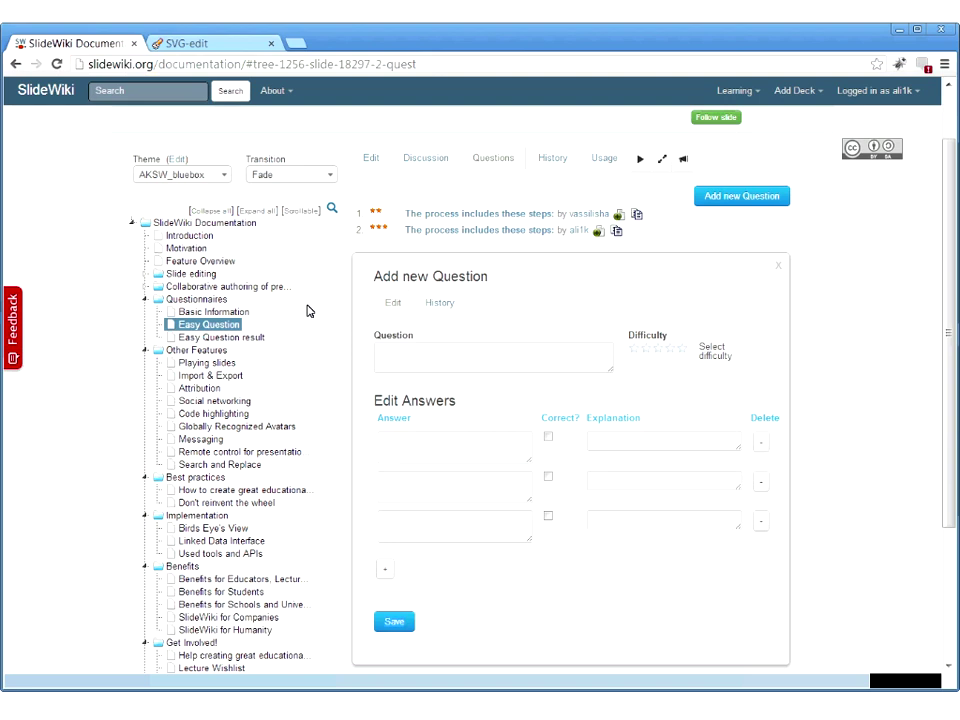
View the question lists of the Questionnaires deck, the Easy Question slide and the whole SlideWiki Documentation deck.
click(212, 299)
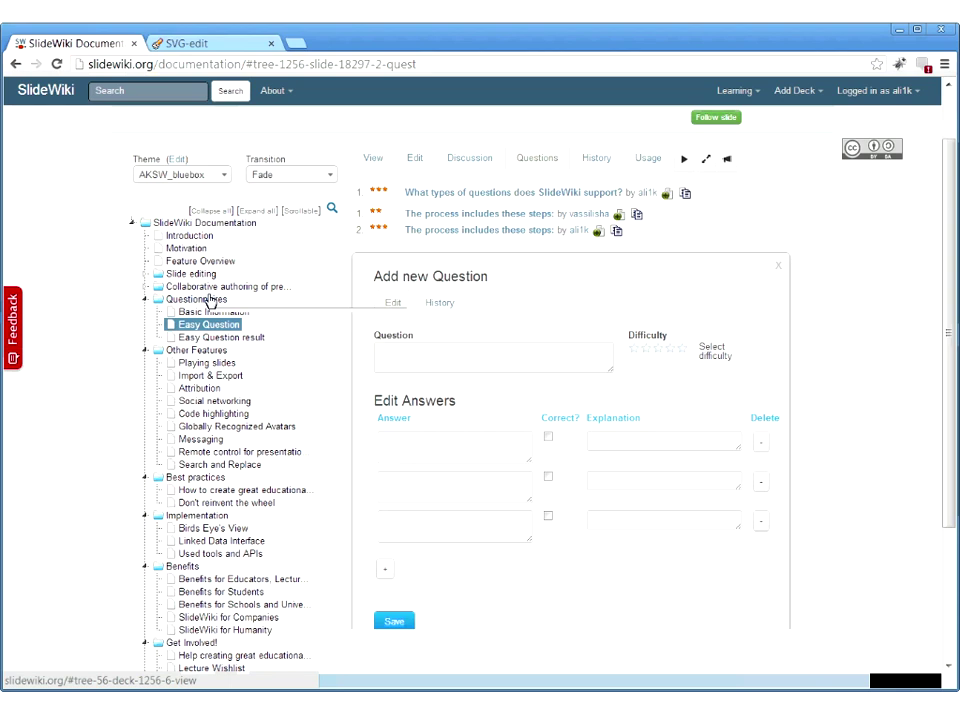
click(223, 333)
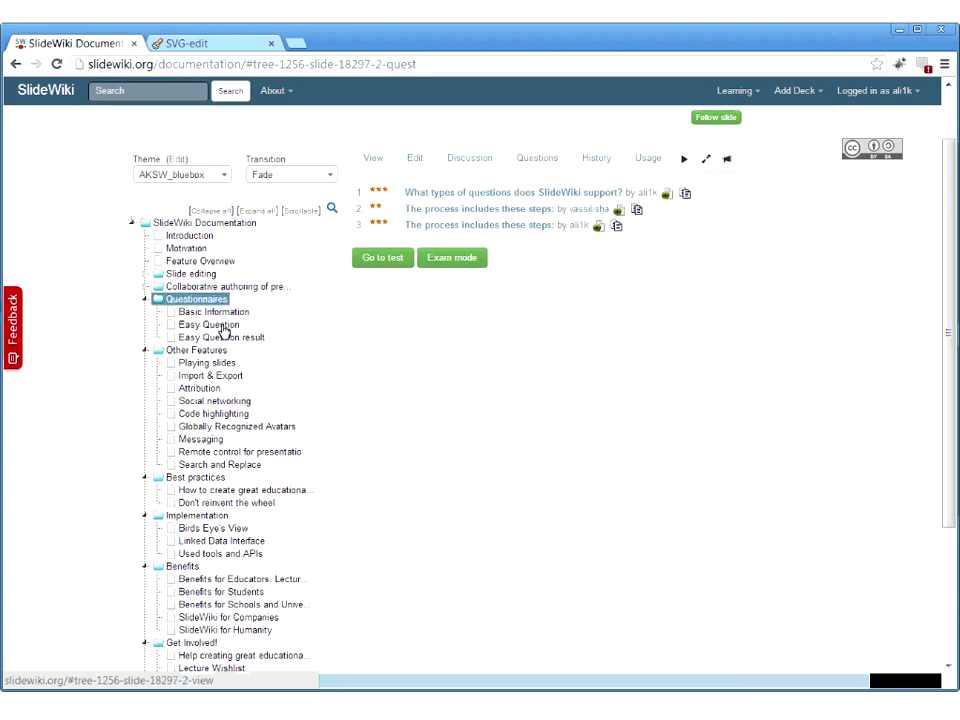
click(238, 326)
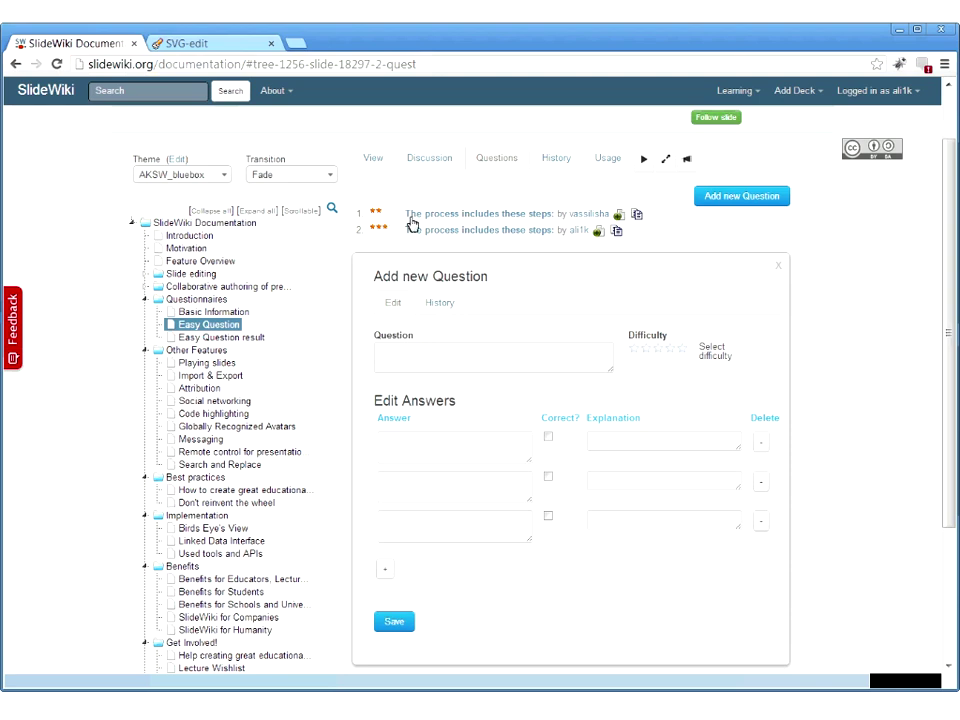
click(209, 306)
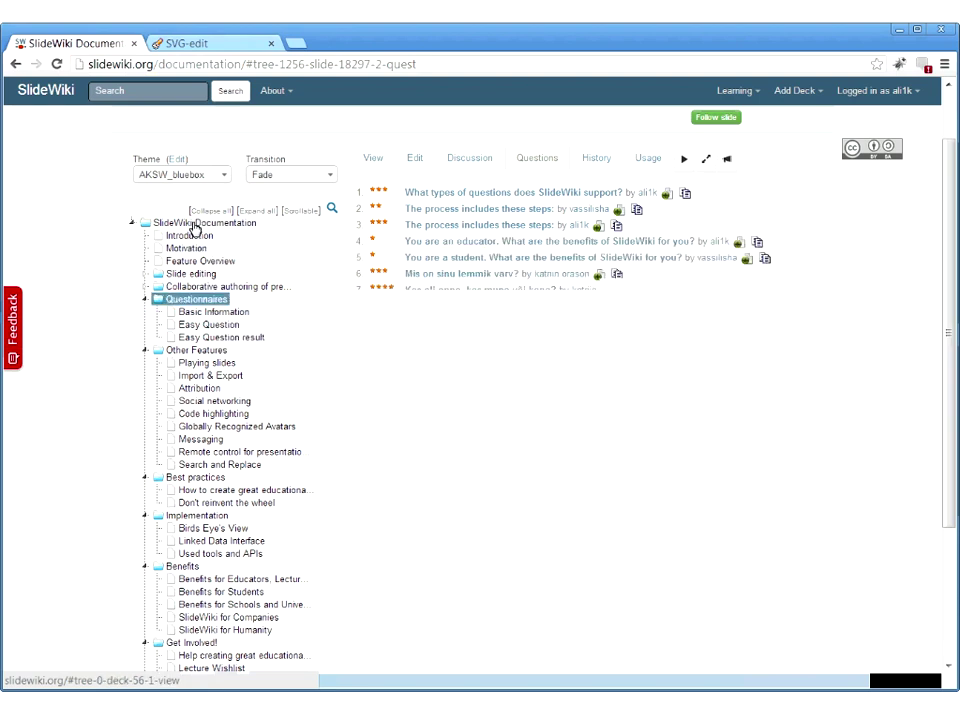
click(212, 224)
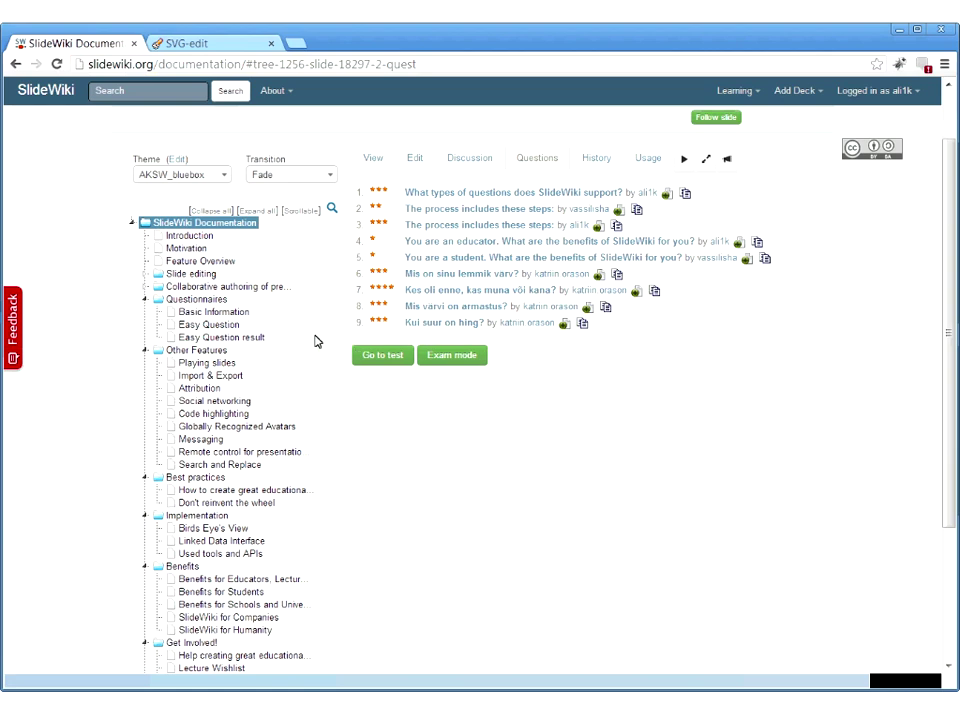
Start the SlideWiki Documentation test in random mode and answer question 1 with "easily create (self-)assessment test for your students".
click(377, 356)
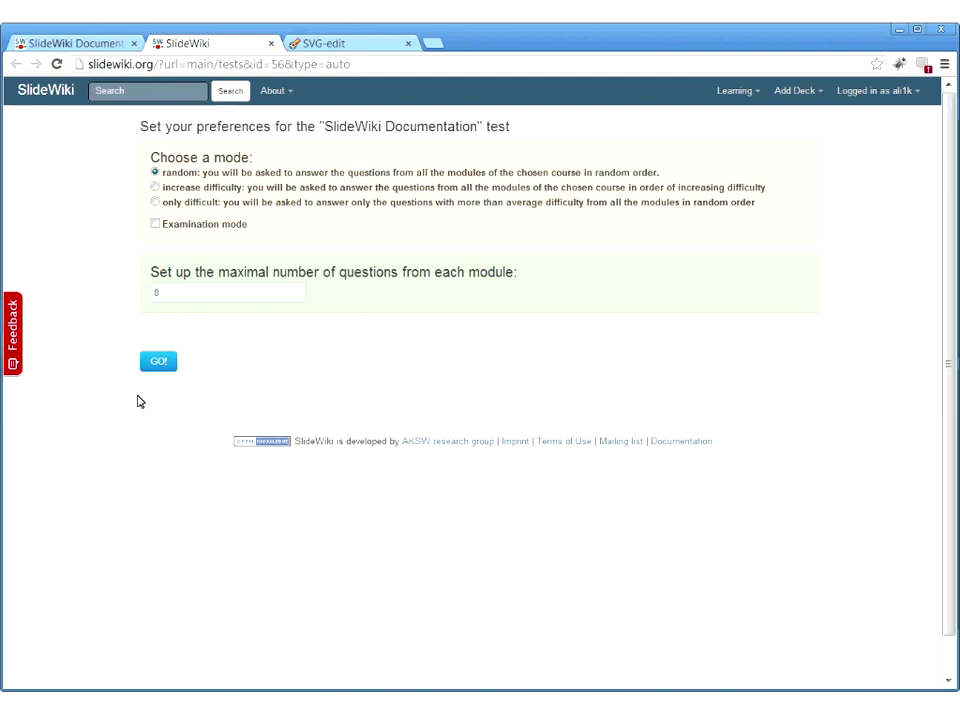
click(160, 361)
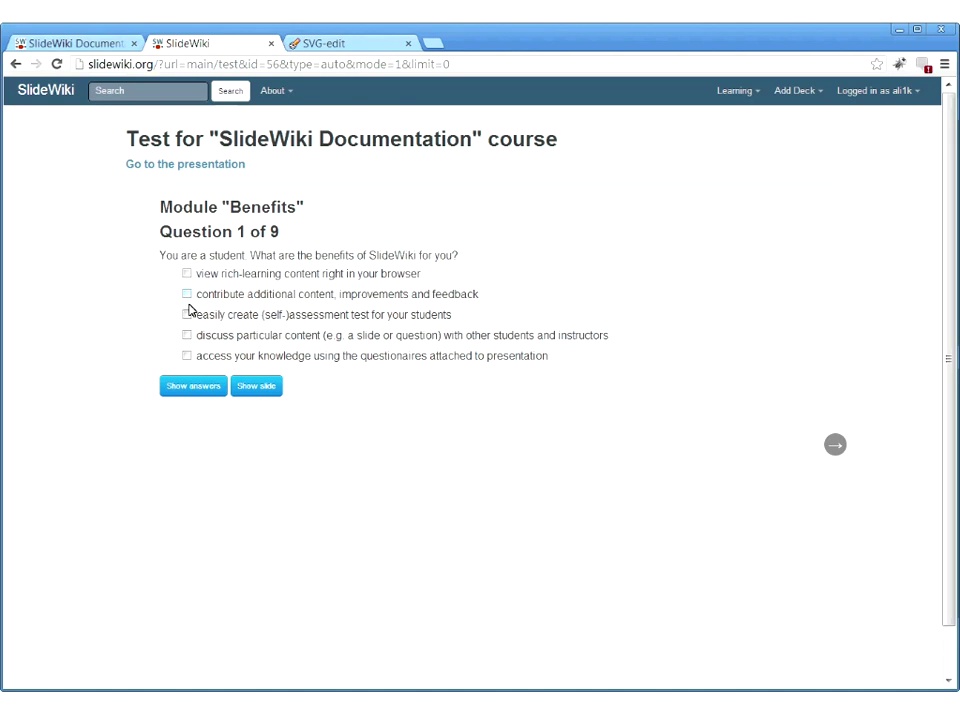
click(190, 313)
click(835, 447)
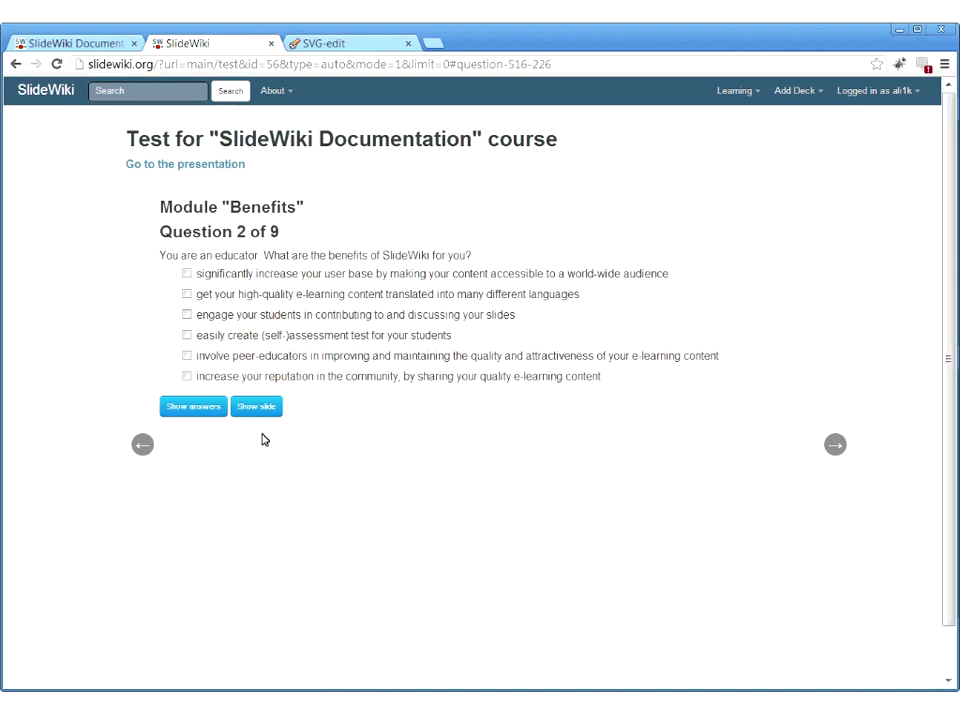
Reveal the correct answers and the related slide for question 2 of the test.
click(192, 410)
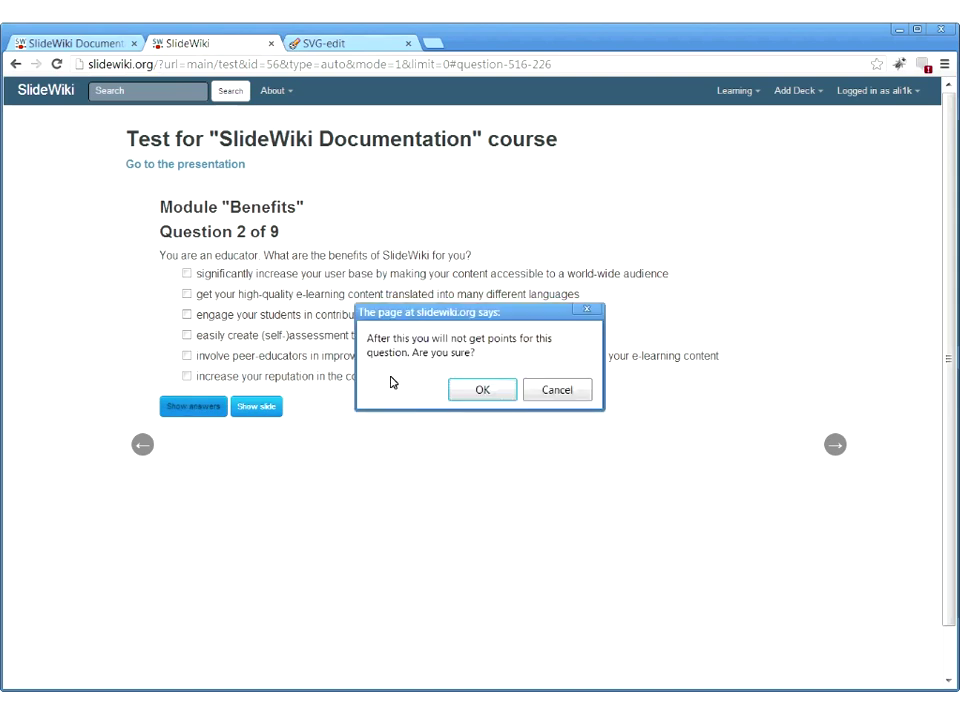
click(481, 392)
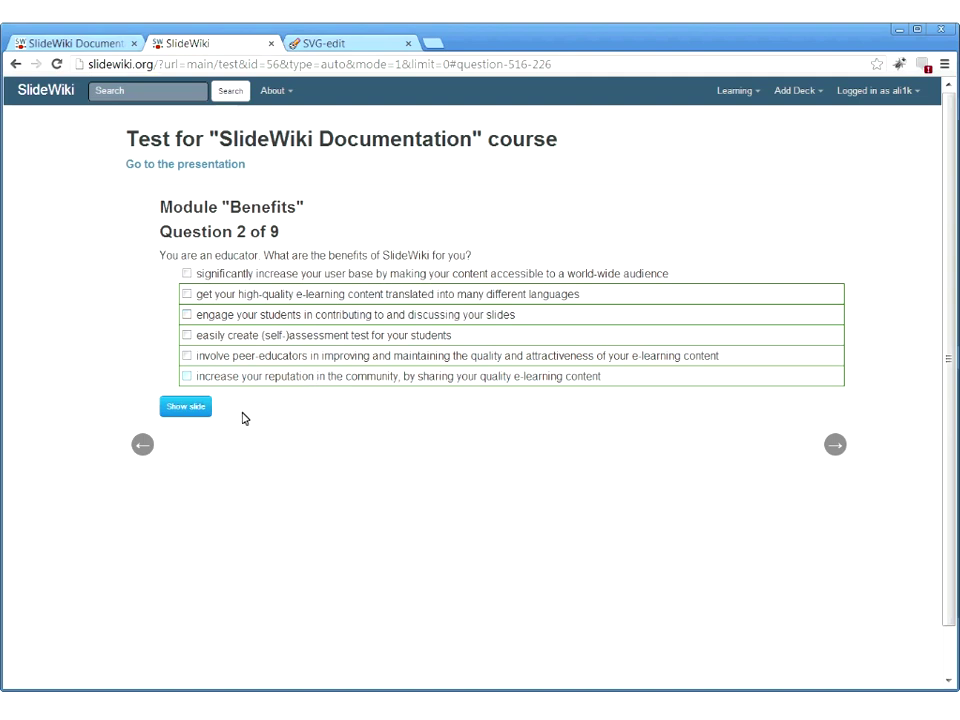
click(197, 412)
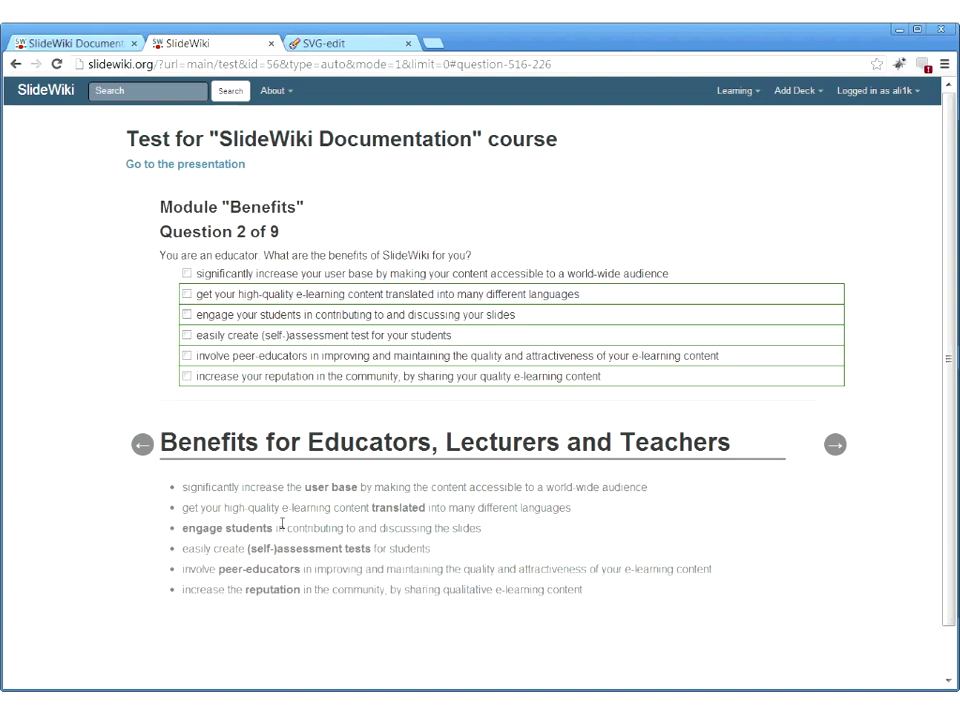
Answer question 3 with "Stupid questions" and skip the remaining questions to reach the end of the test.
click(837, 450)
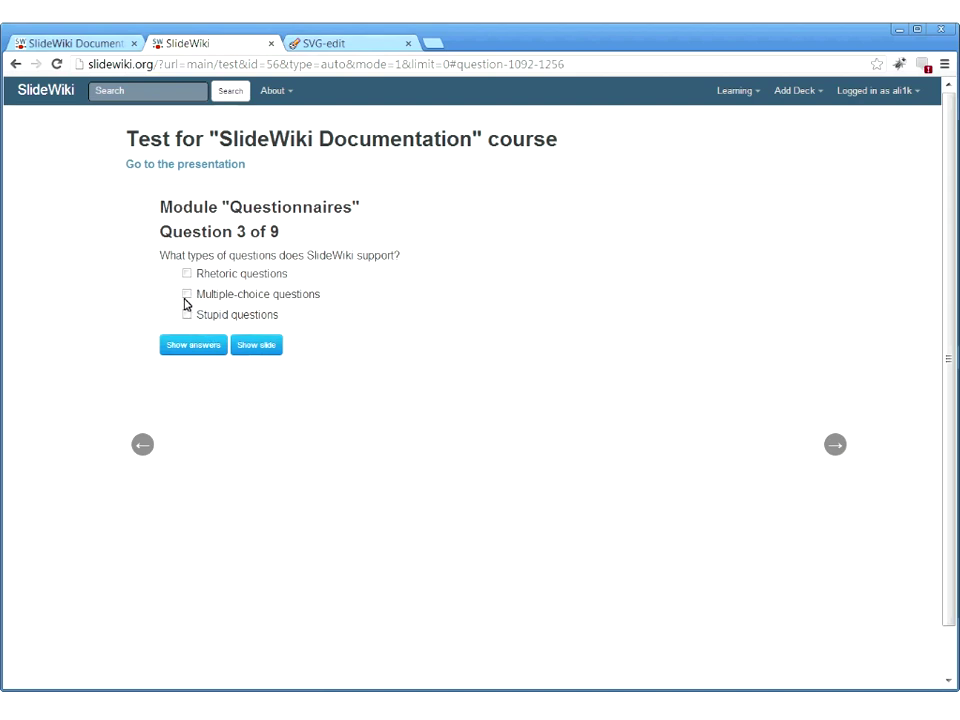
click(186, 315)
key(Right)
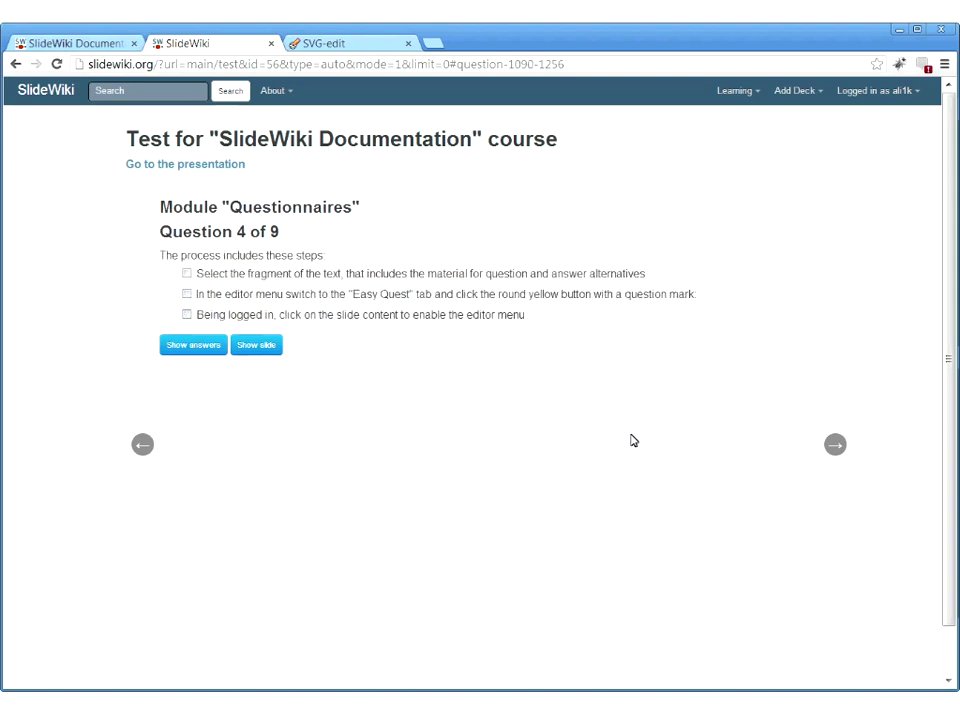
key(Right)
key(Right)
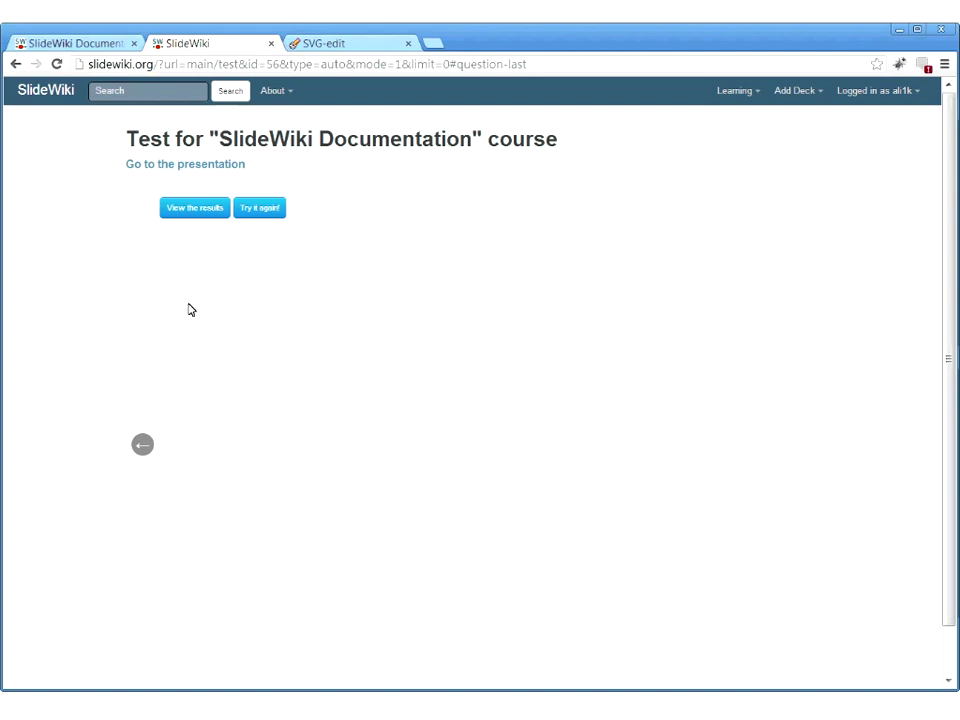
Try to view the test results, going back to question 9 and returning to the end page in between.
click(190, 210)
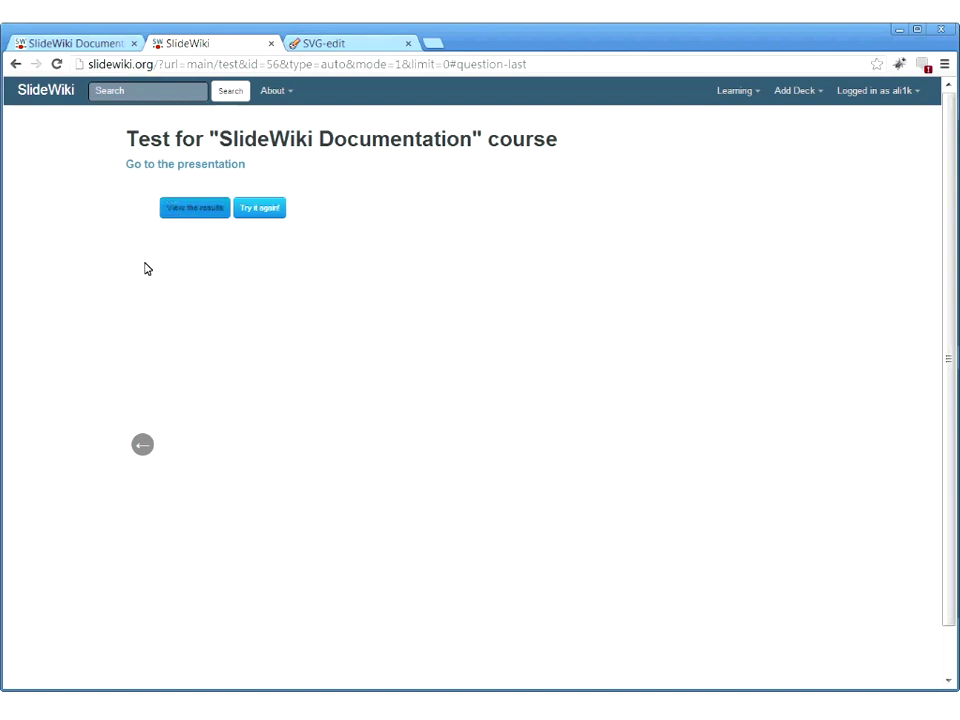
click(192, 214)
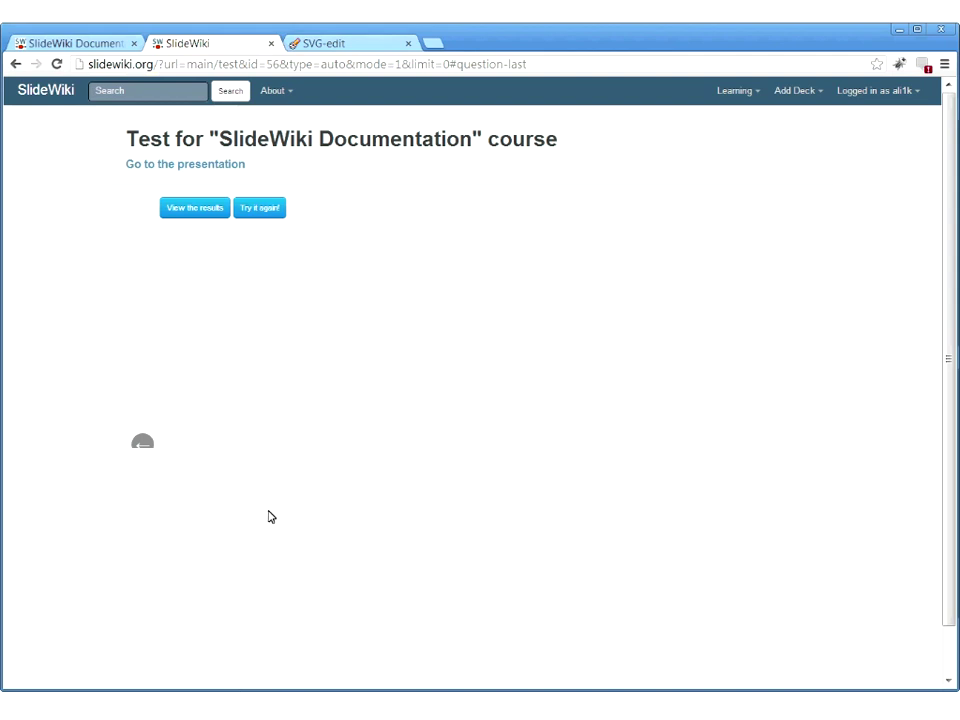
click(188, 213)
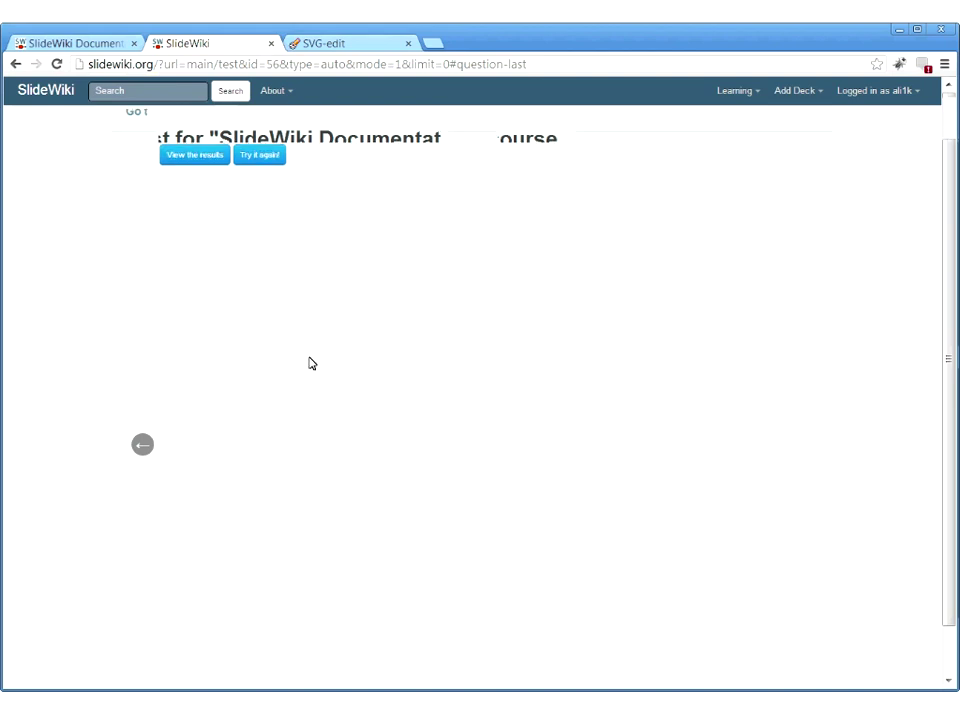
click(145, 453)
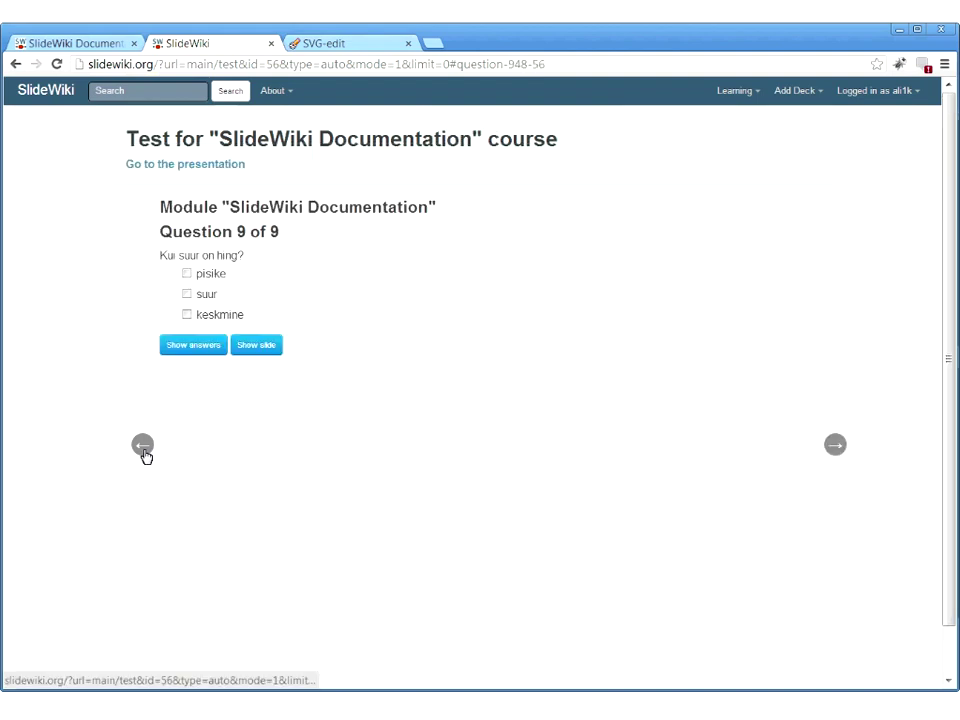
click(831, 449)
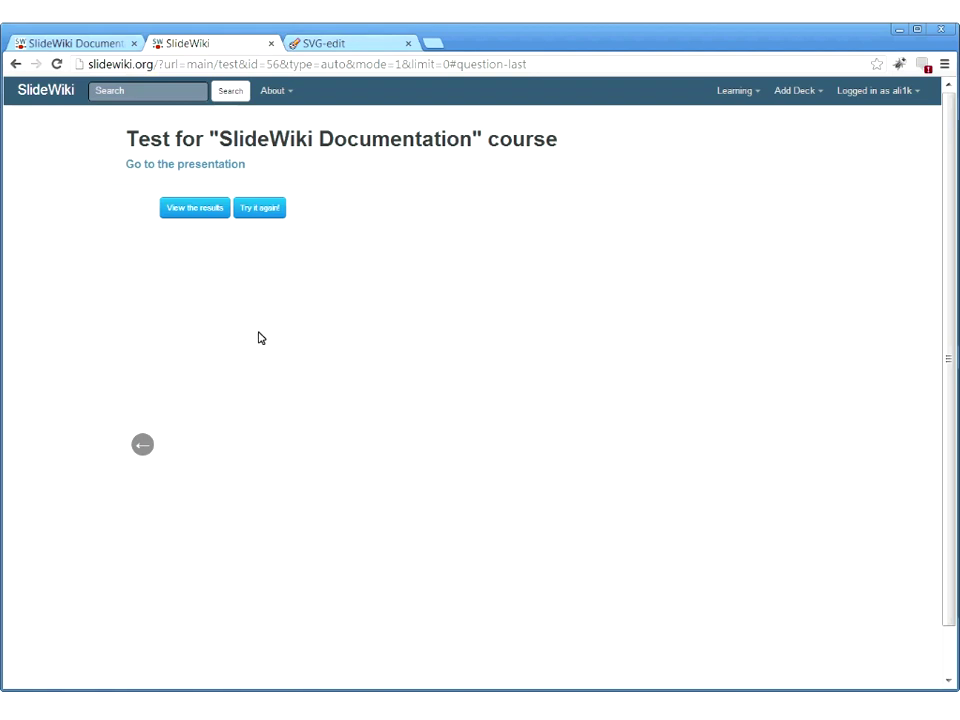
click(143, 447)
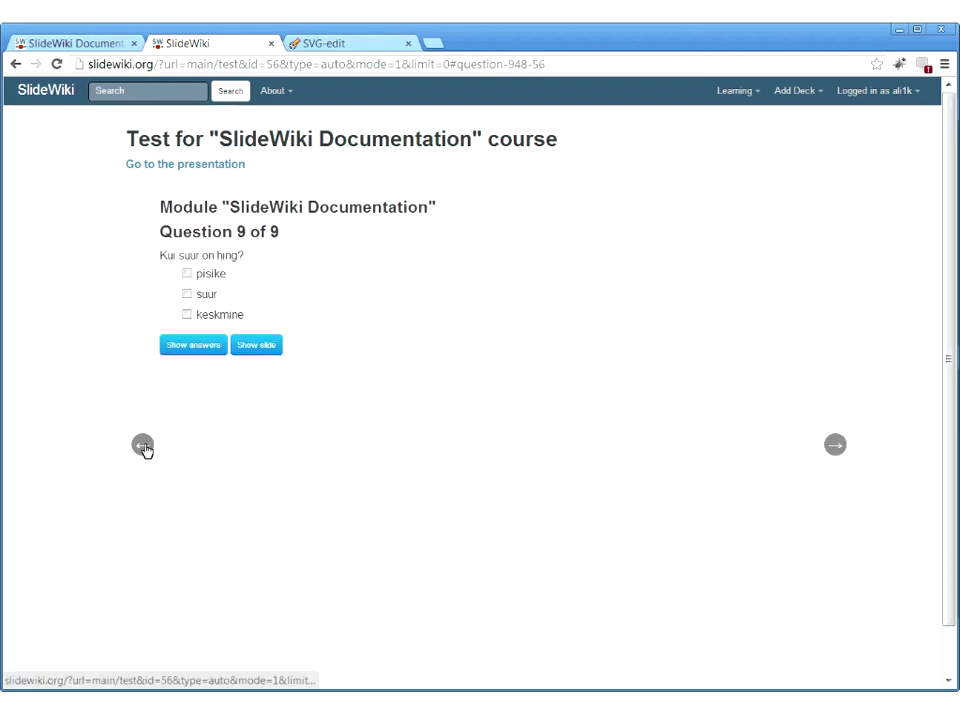
View the account's test scores page and look through the lists of automatically and manually created tests.
click(734, 93)
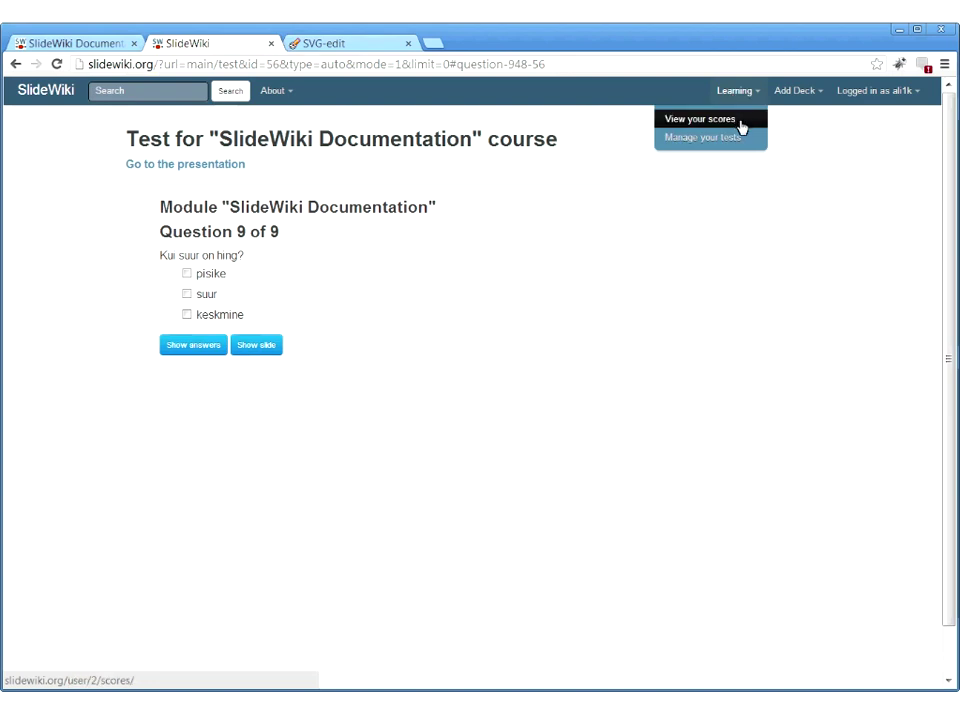
click(741, 121)
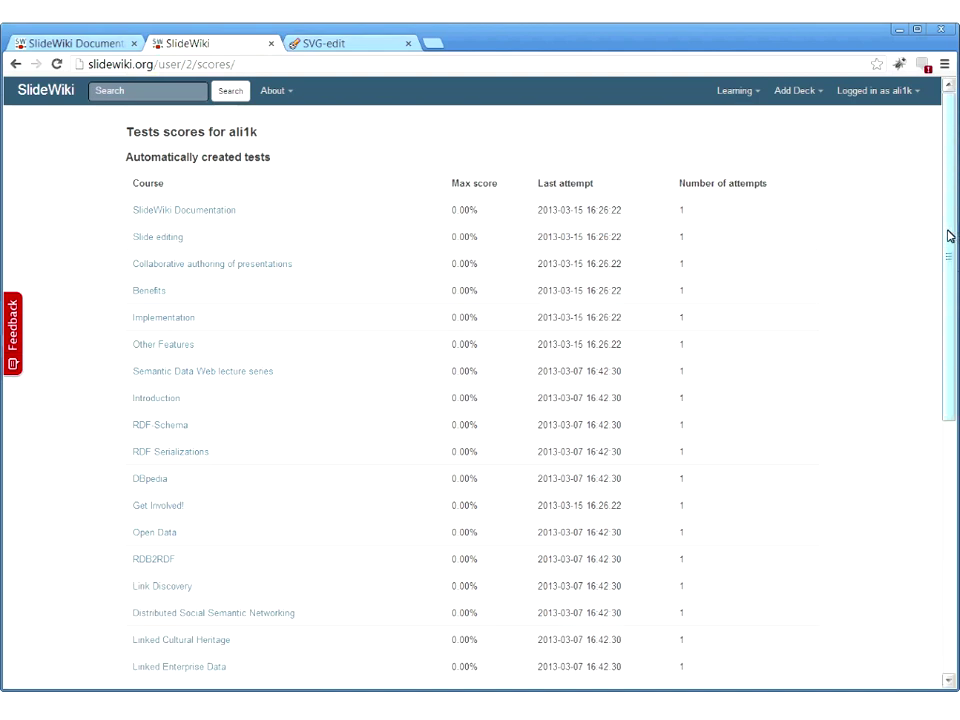
click(165, 211)
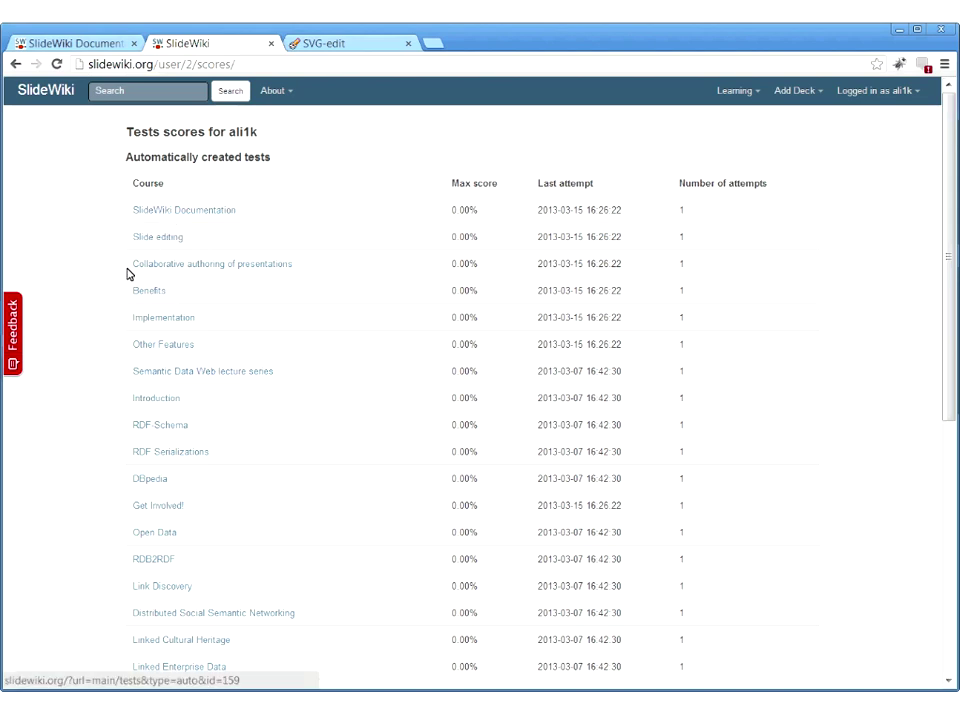
click(167, 209)
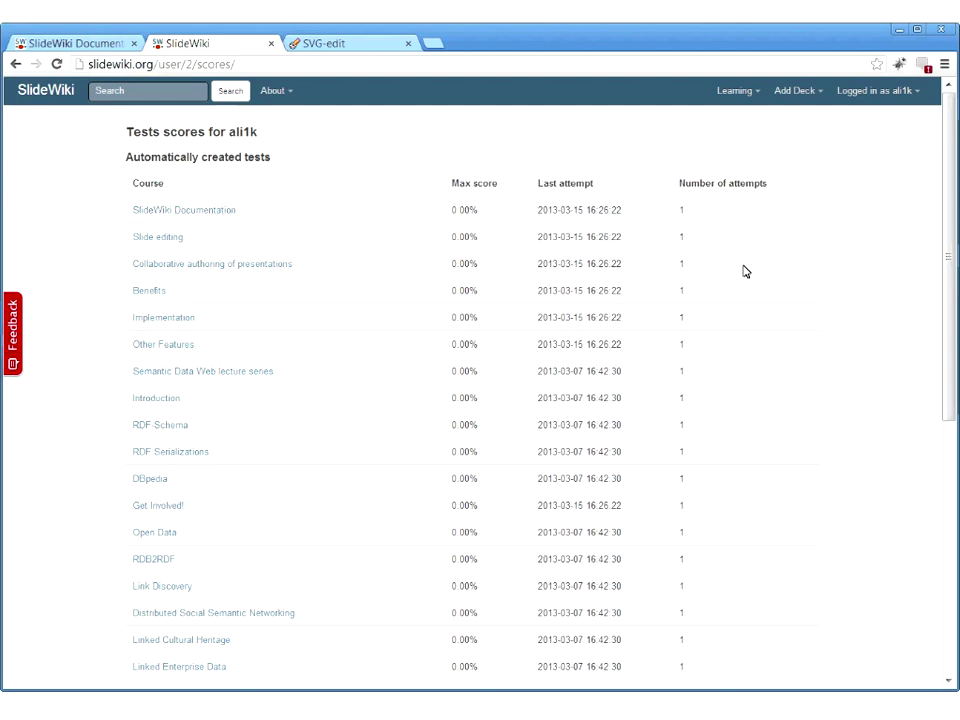
scroll(727, 374, down, 3)
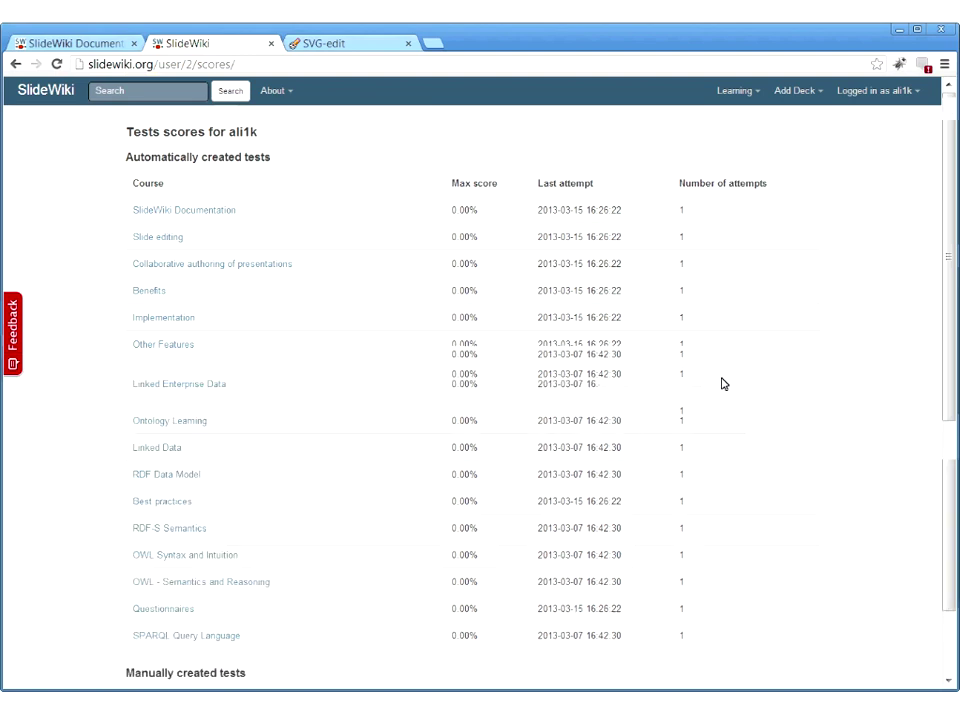
scroll(723, 384, up, 3)
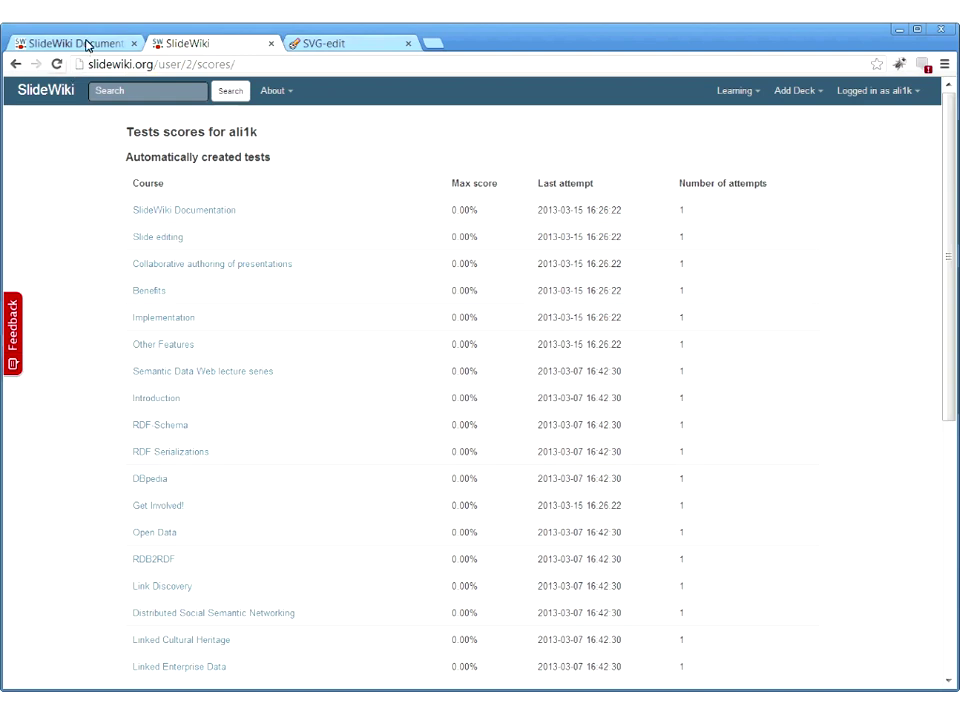
Return to the documentation deck's browser page and view the Other Features deck.
click(87, 45)
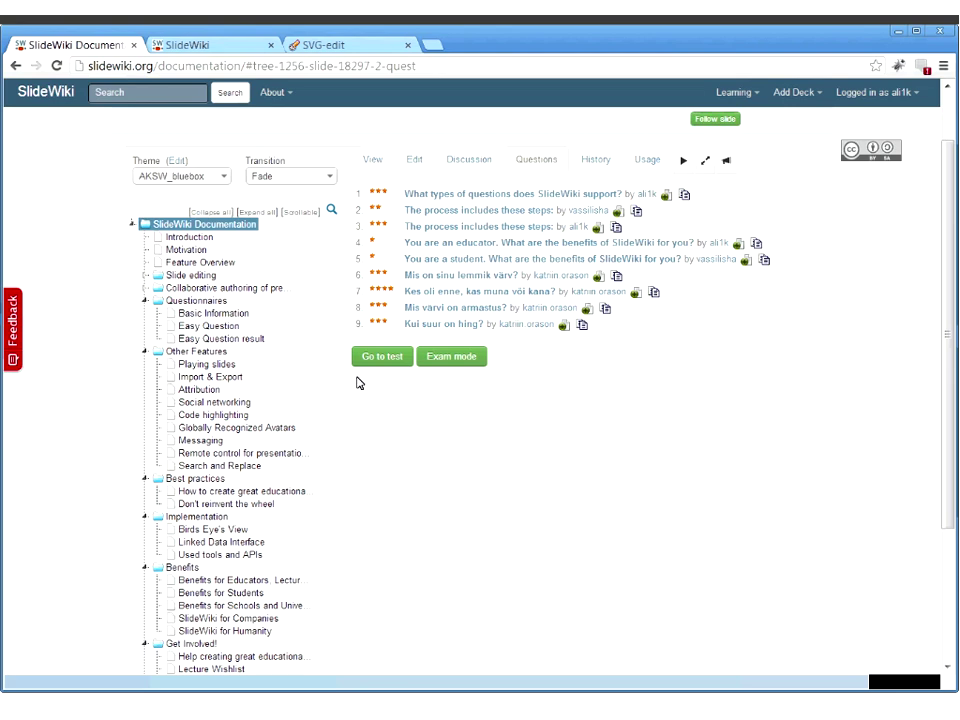
click(220, 354)
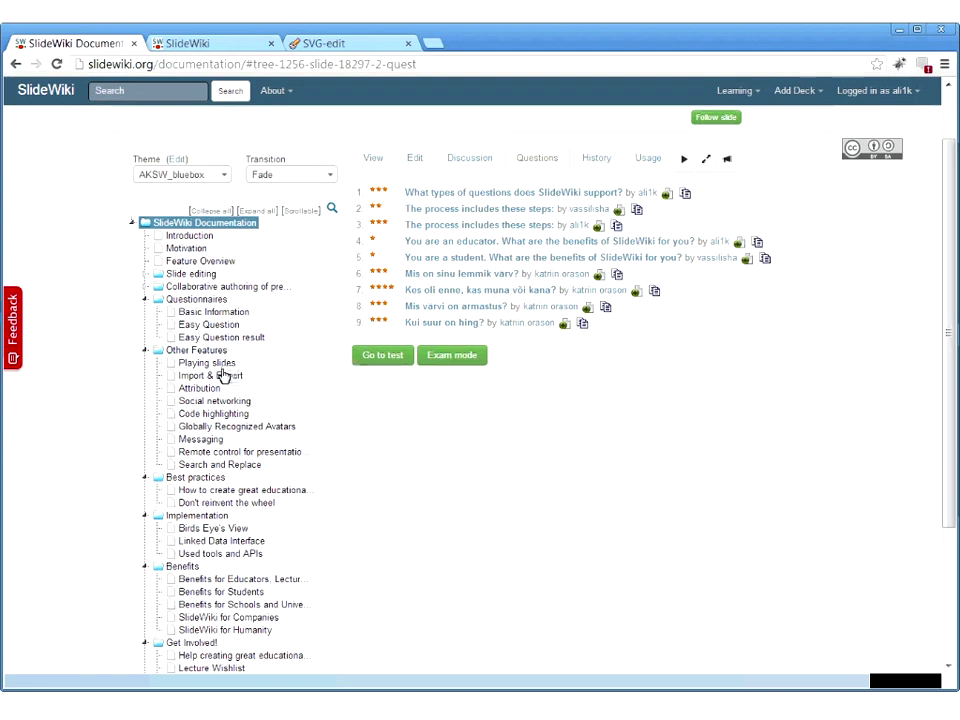
click(373, 160)
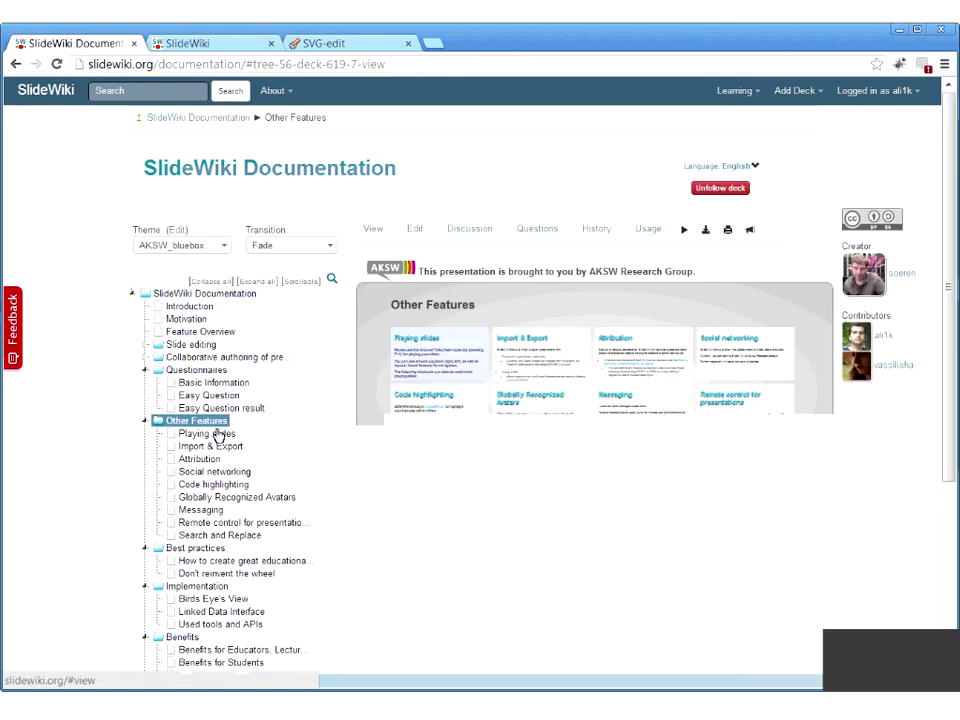
View the Playing slides page of the Other Features deck, play the presentation from it and dismiss the QR code box.
click(217, 435)
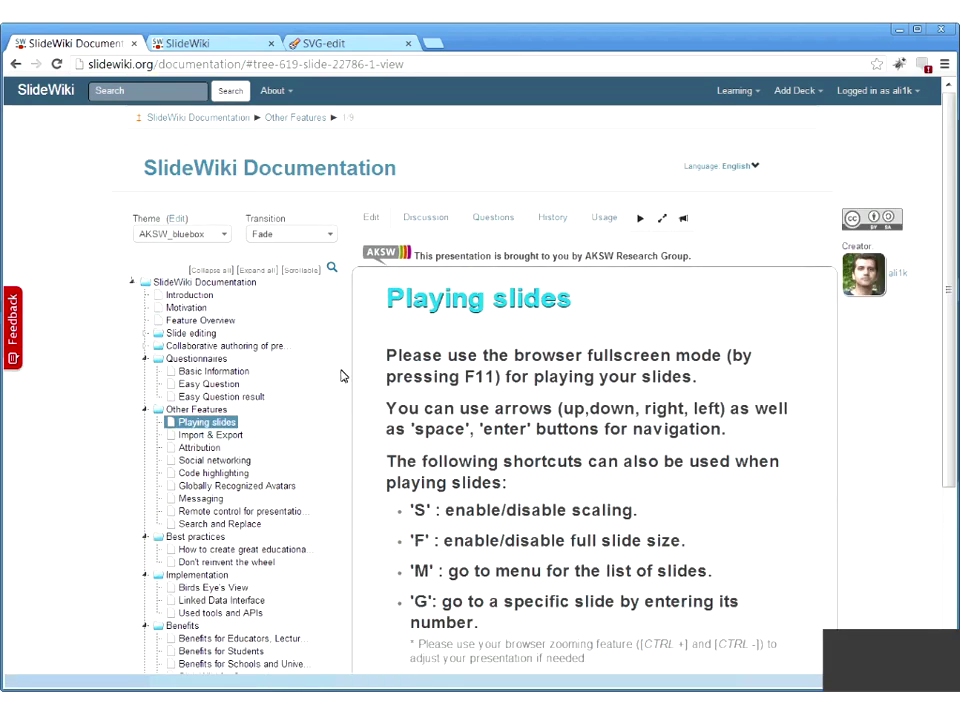
click(641, 226)
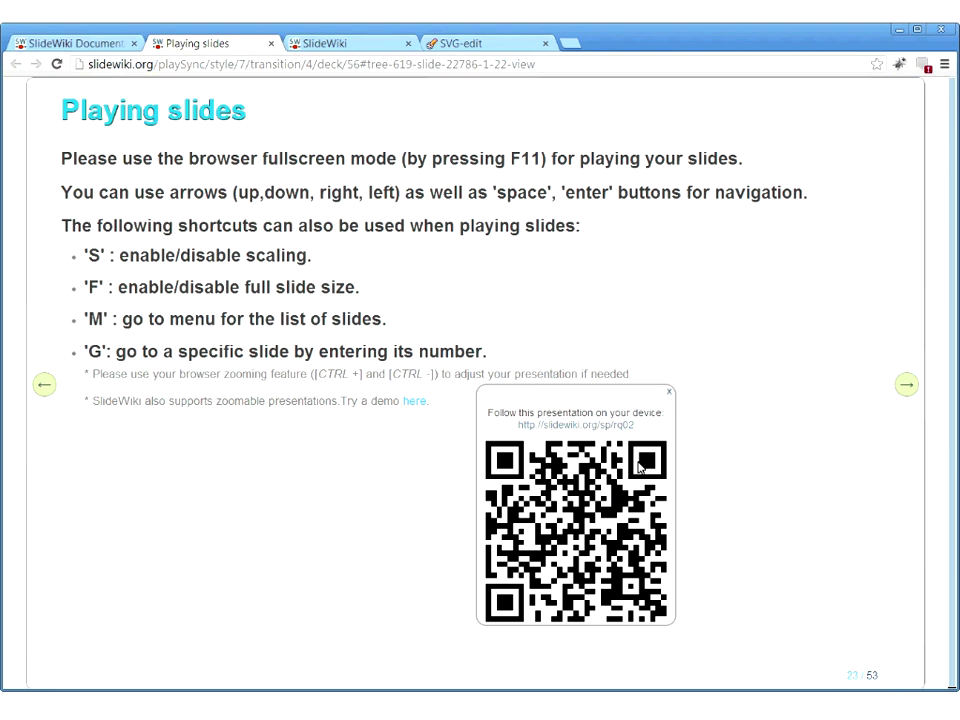
click(669, 392)
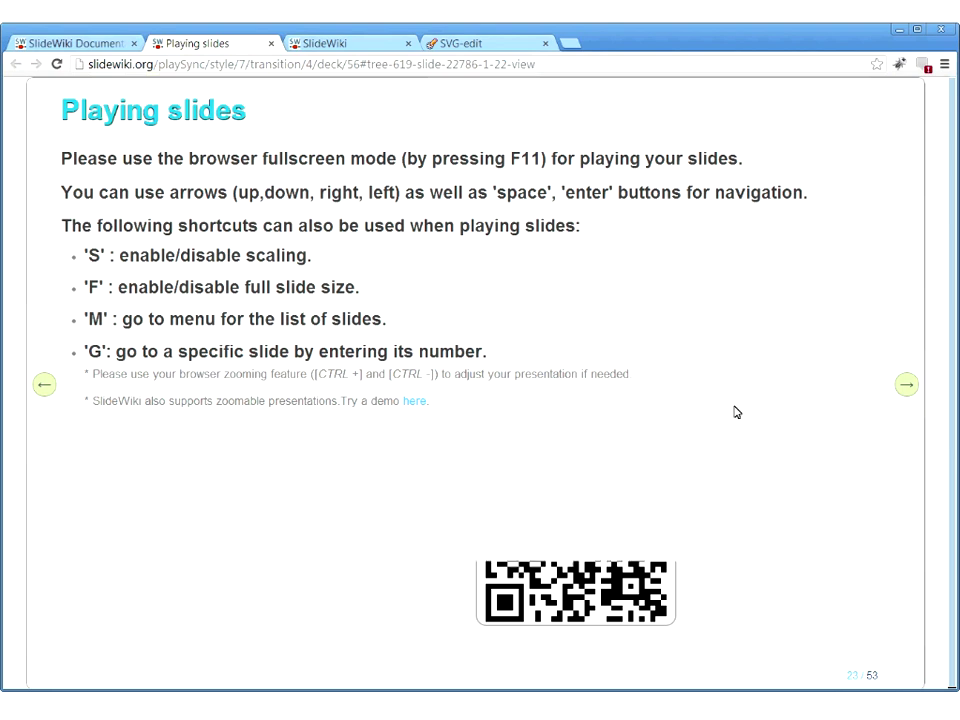
Advance the playing presentation to the Import & Export slide and return to the Playing slides slide.
click(905, 386)
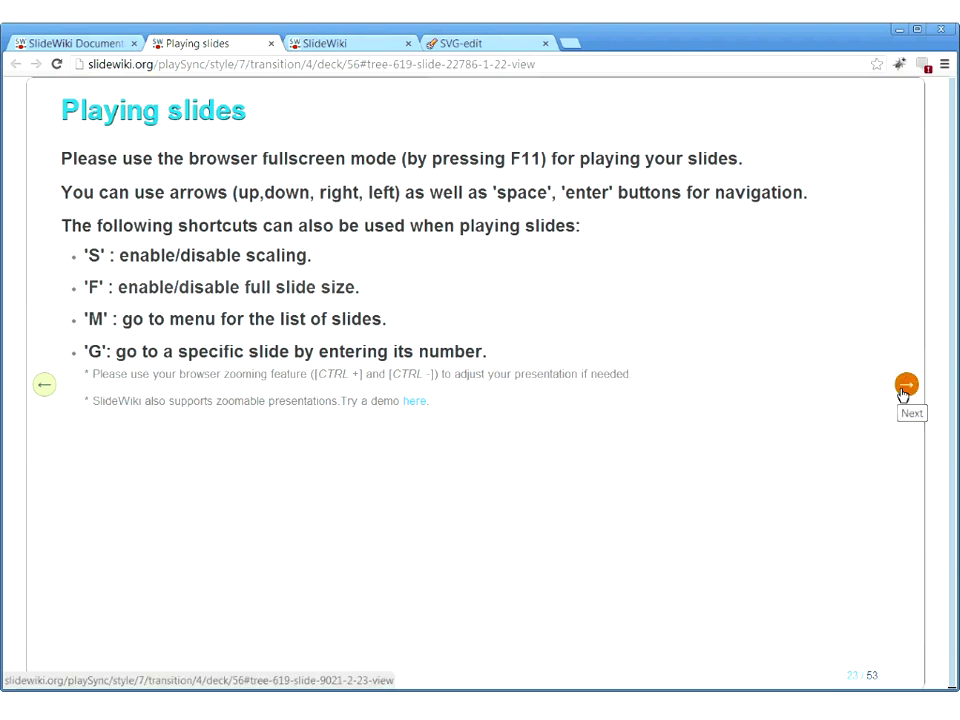
click(905, 386)
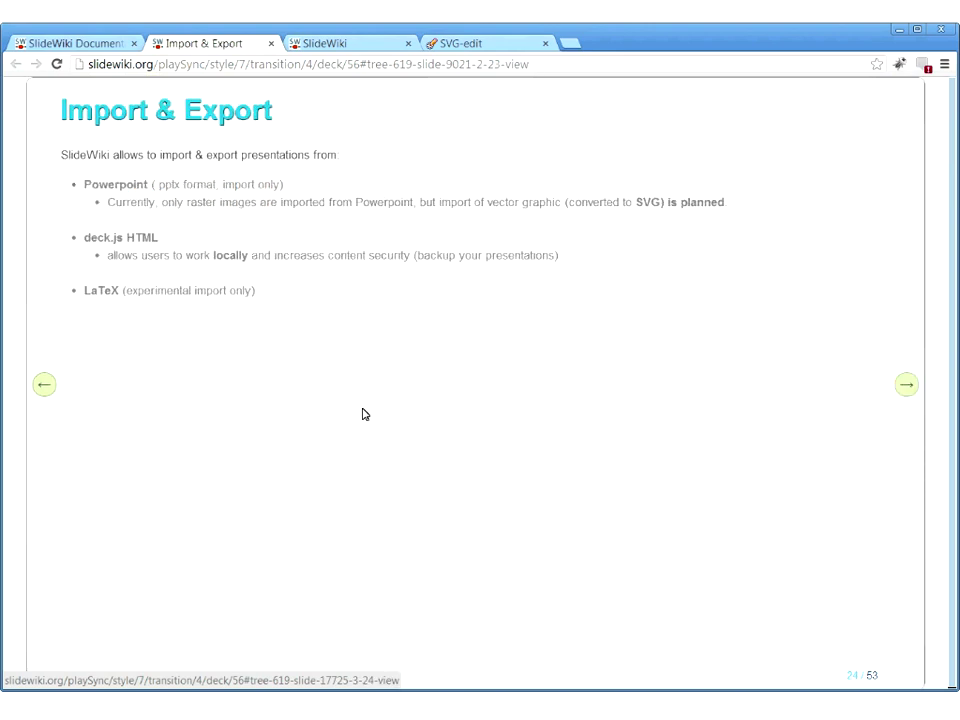
click(46, 387)
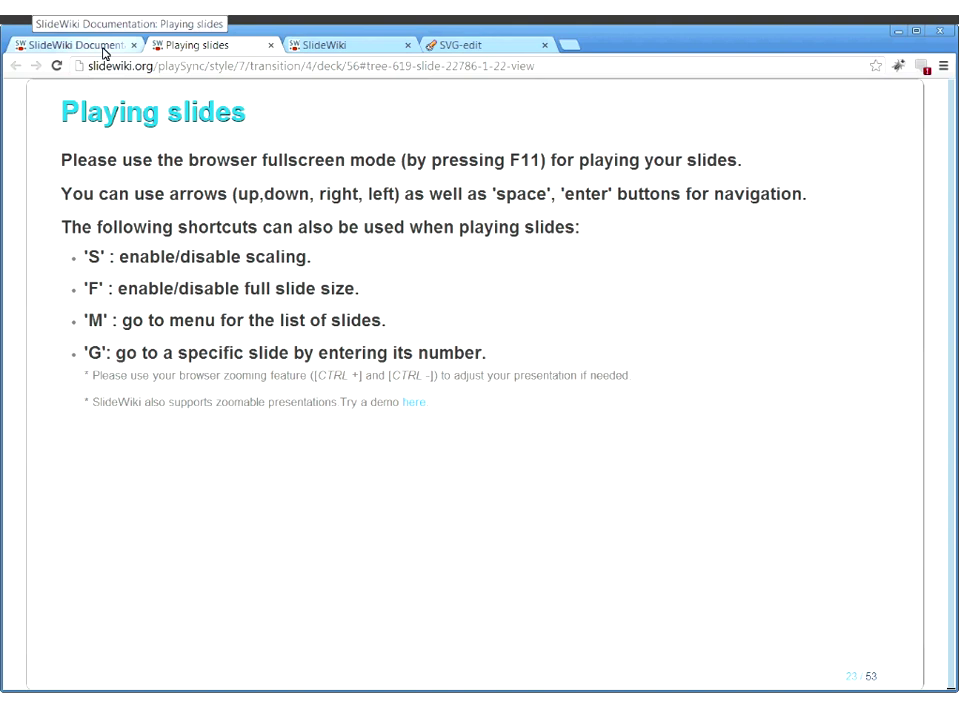
Return to the documentation deck and view the Import & Export and Attribution slides, Import & Export again, and the Other Features overview.
click(104, 46)
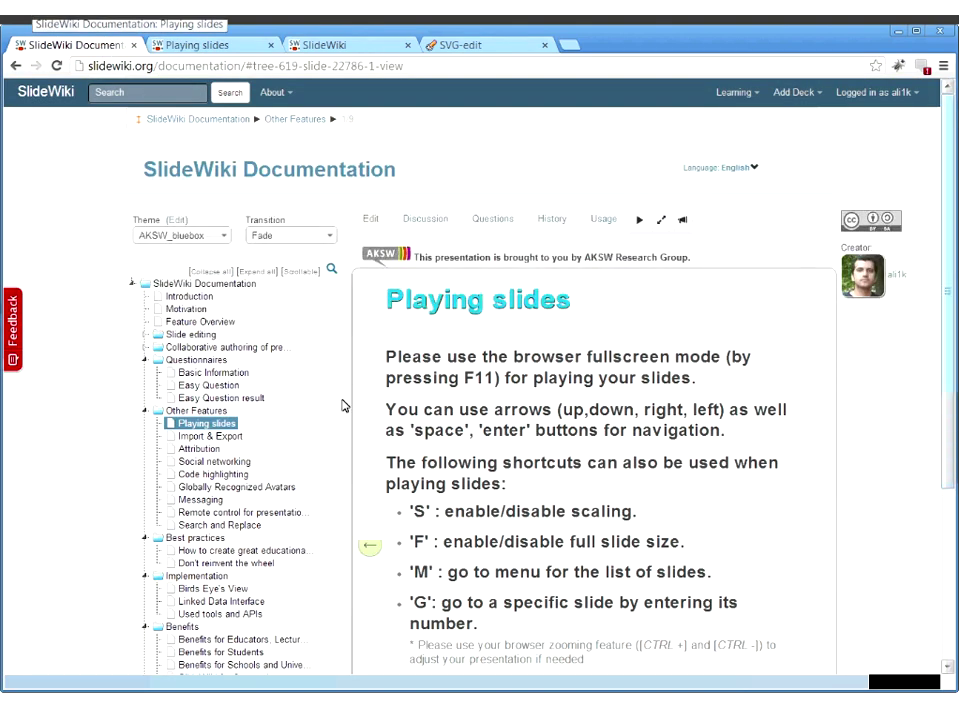
click(233, 440)
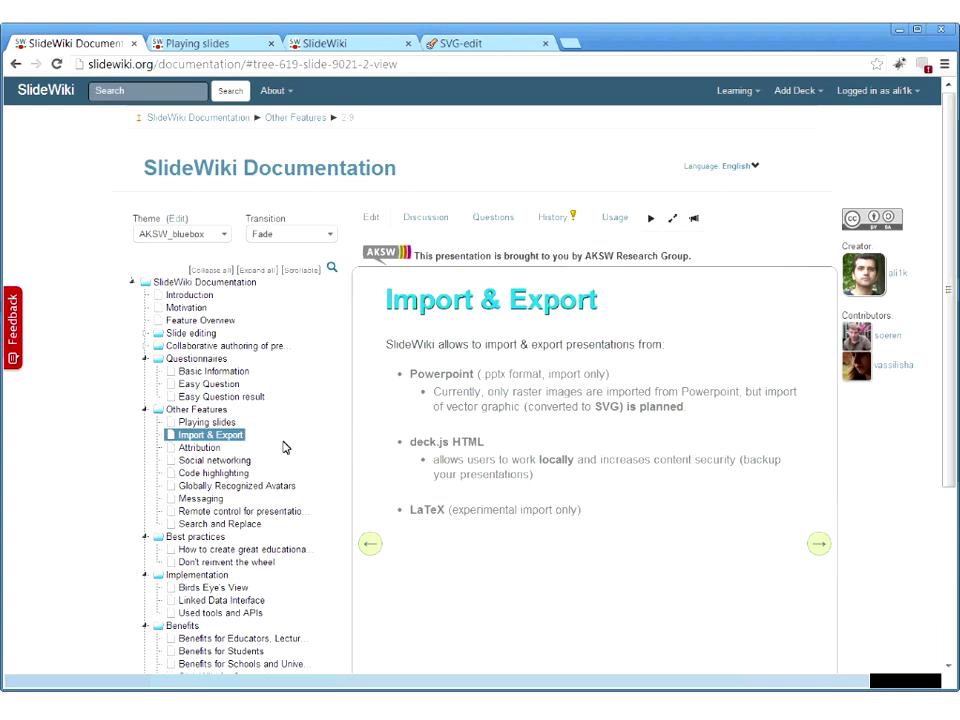
click(214, 455)
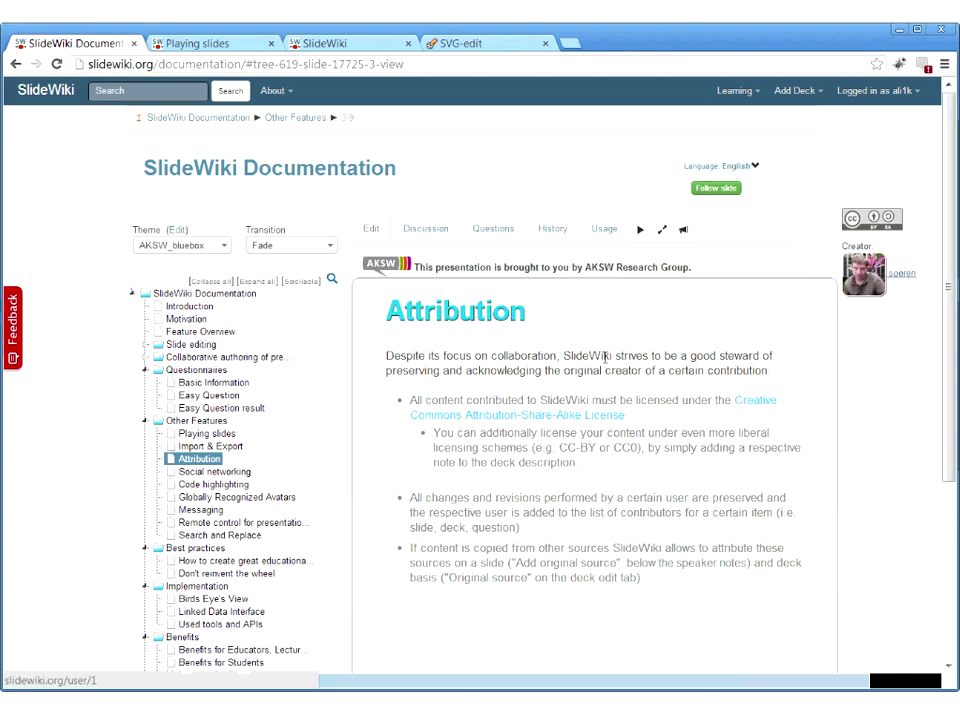
click(219, 450)
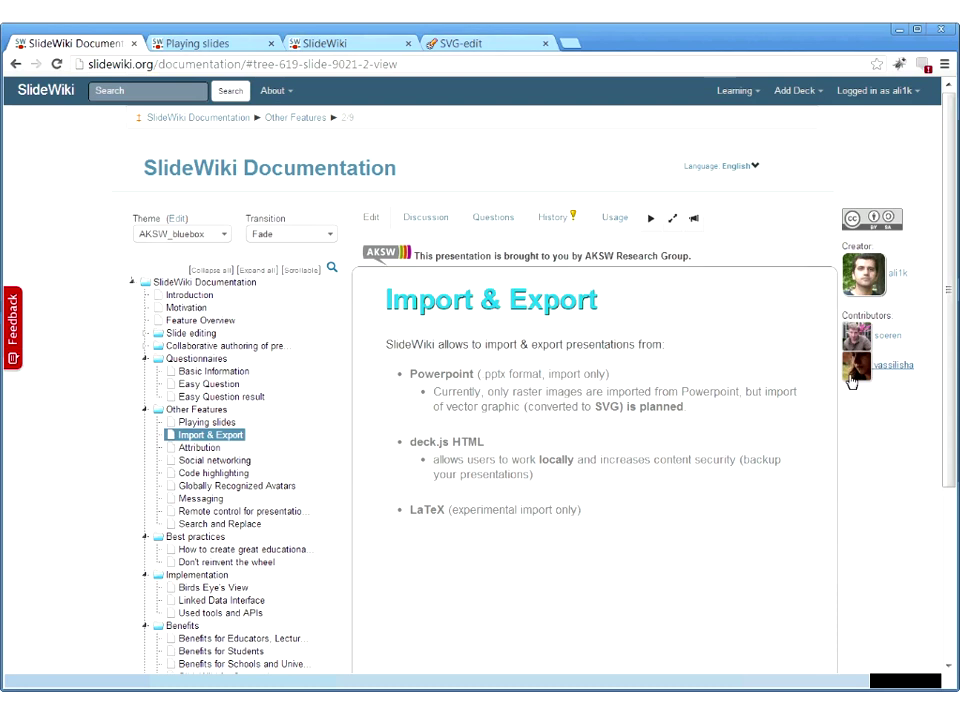
click(224, 413)
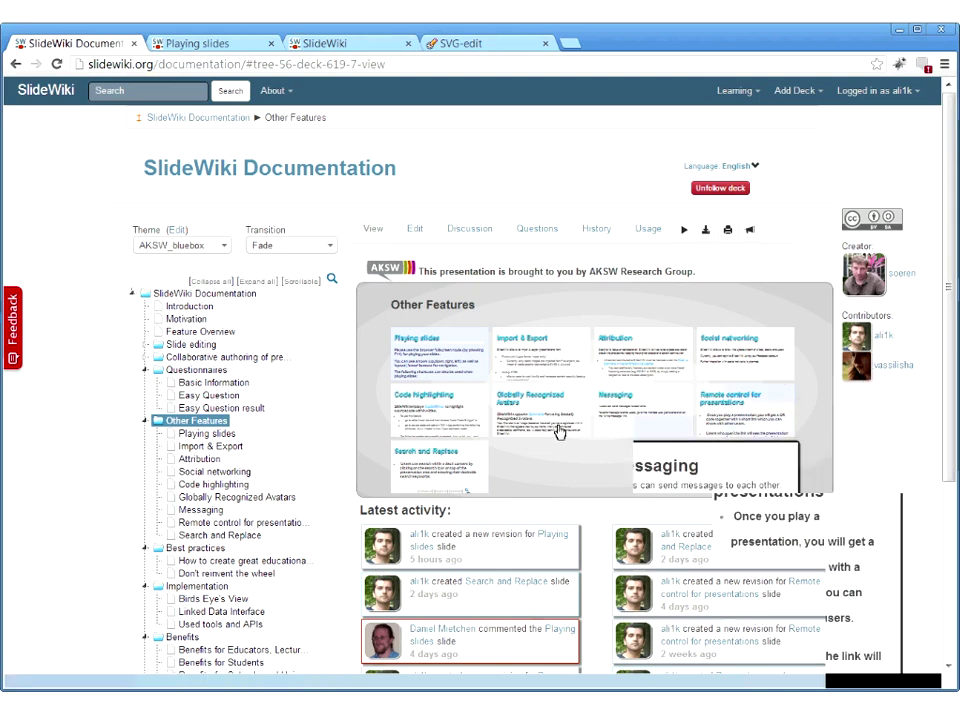
View the Social networking and Globally Recognized Avatars slides, and read the Code highlighting slide down to its code example.
click(206, 479)
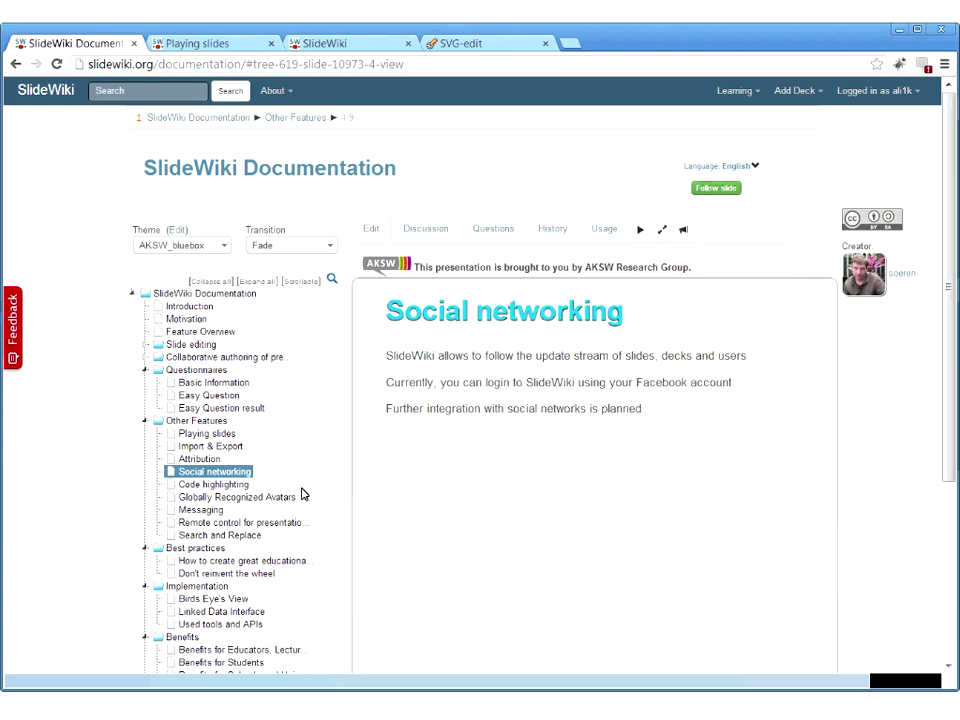
click(246, 496)
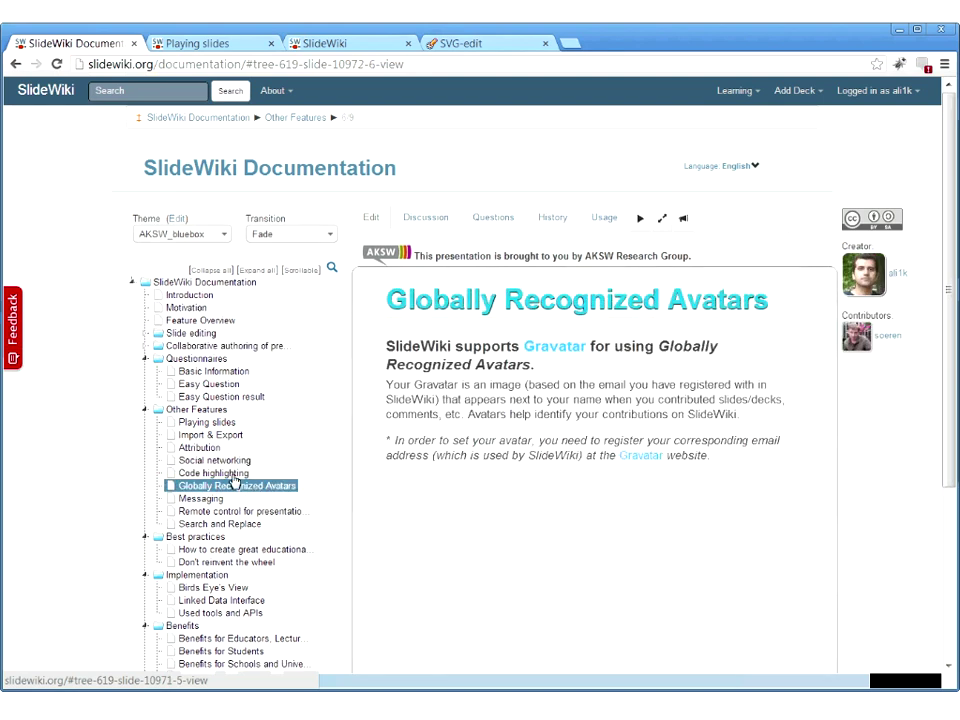
click(232, 475)
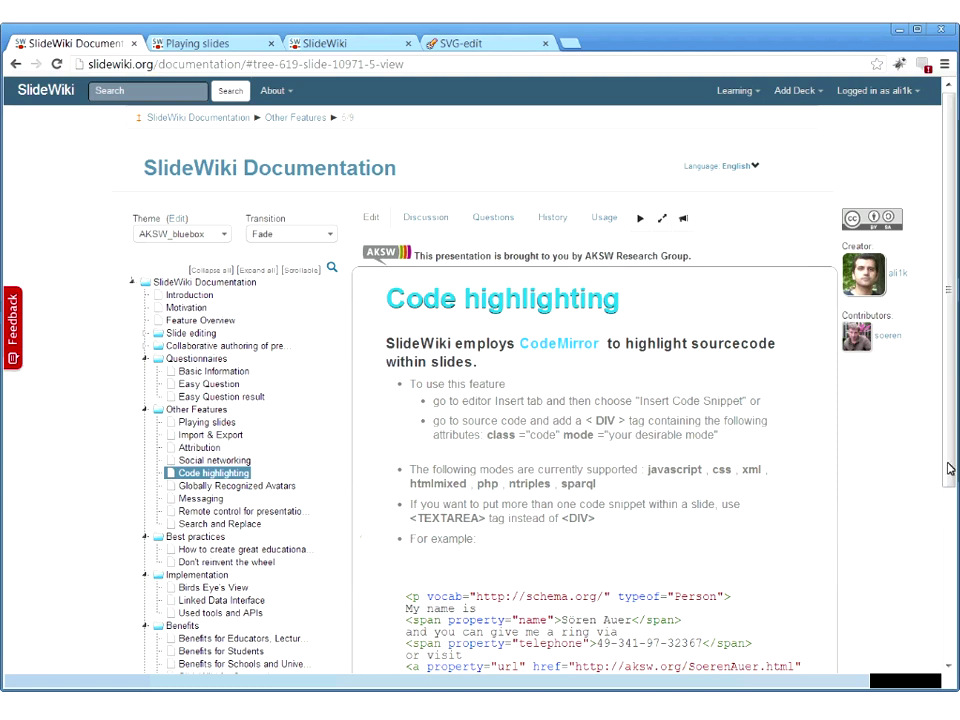
drag(953, 467, 948, 500)
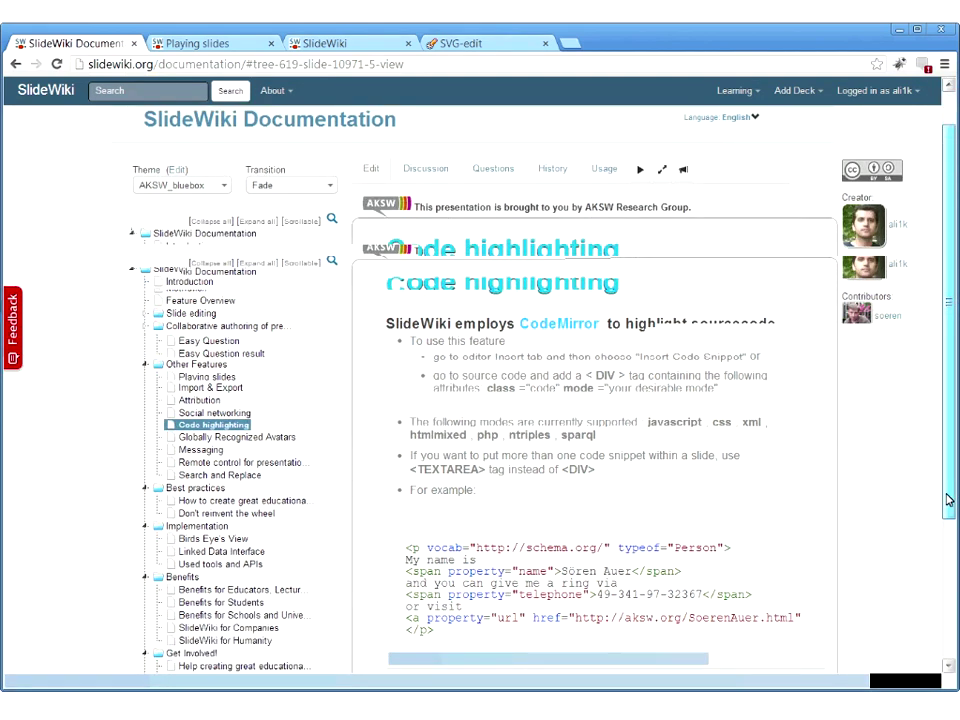
drag(948, 500, 949, 491)
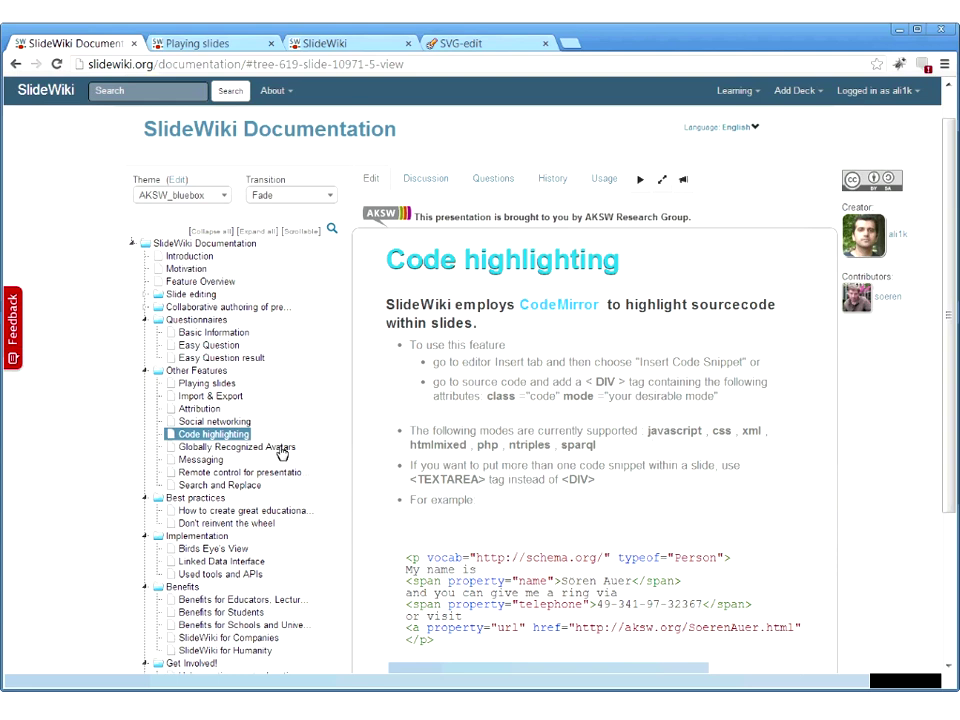
View the Globally Recognized Avatars, Messaging and Remote control for presentations slides in turn.
click(282, 453)
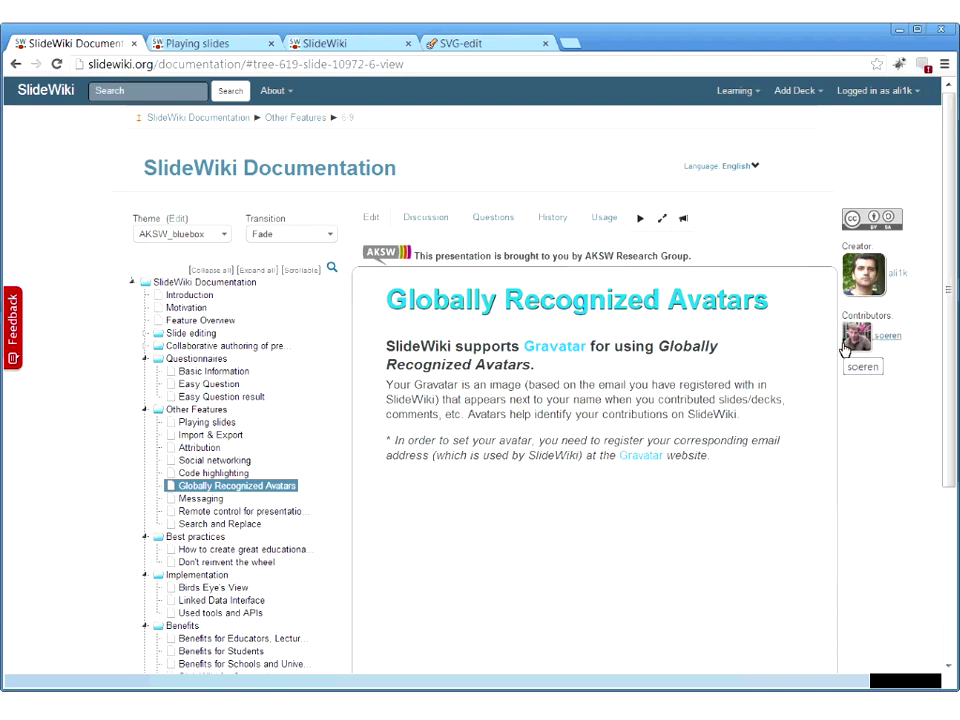
click(205, 498)
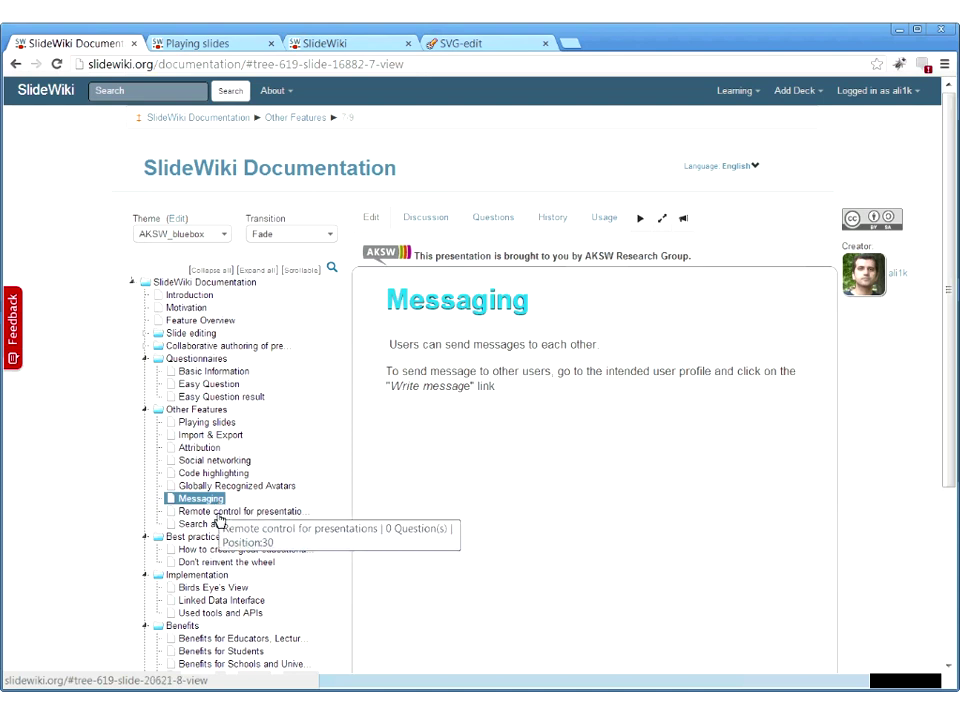
click(218, 518)
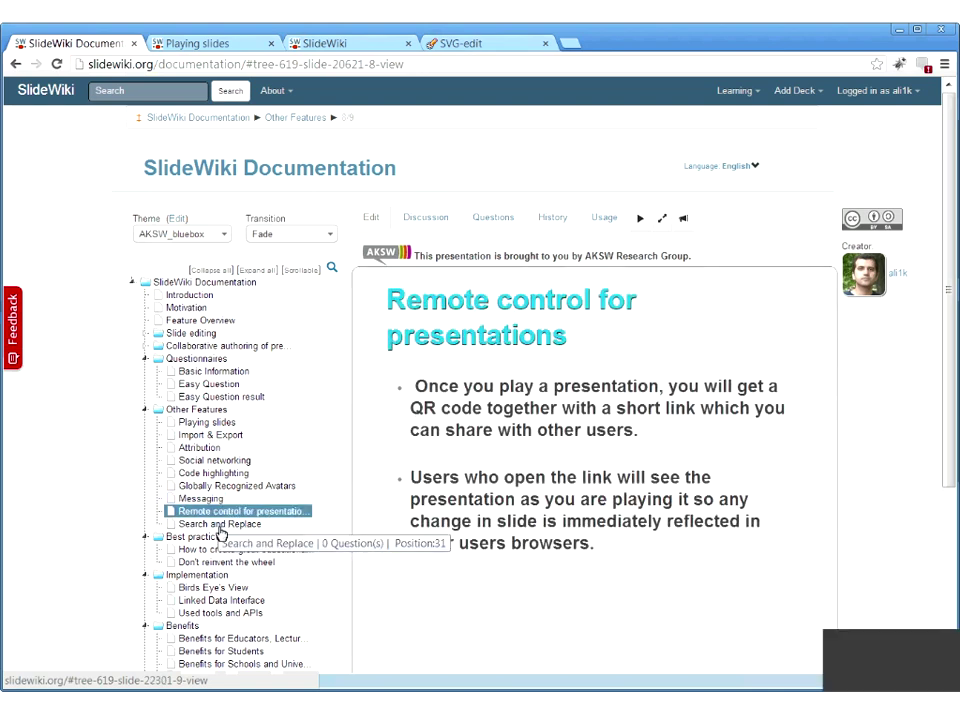
View the Search and Replace slide and look through the remaining sections of the documentation deck tree.
click(221, 529)
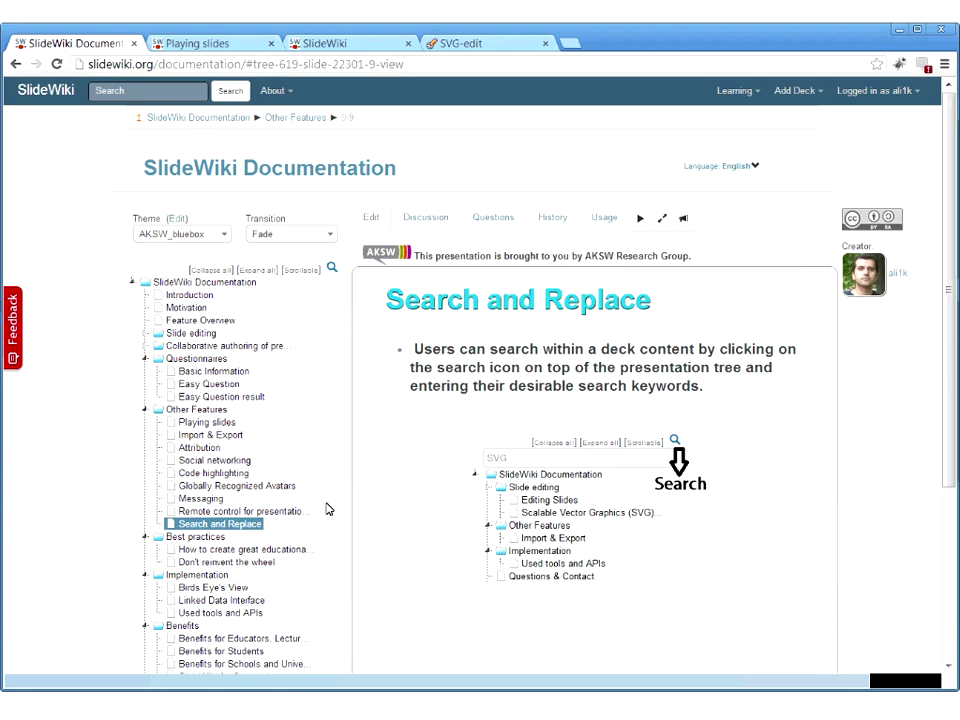
scroll(326, 509, down, 1)
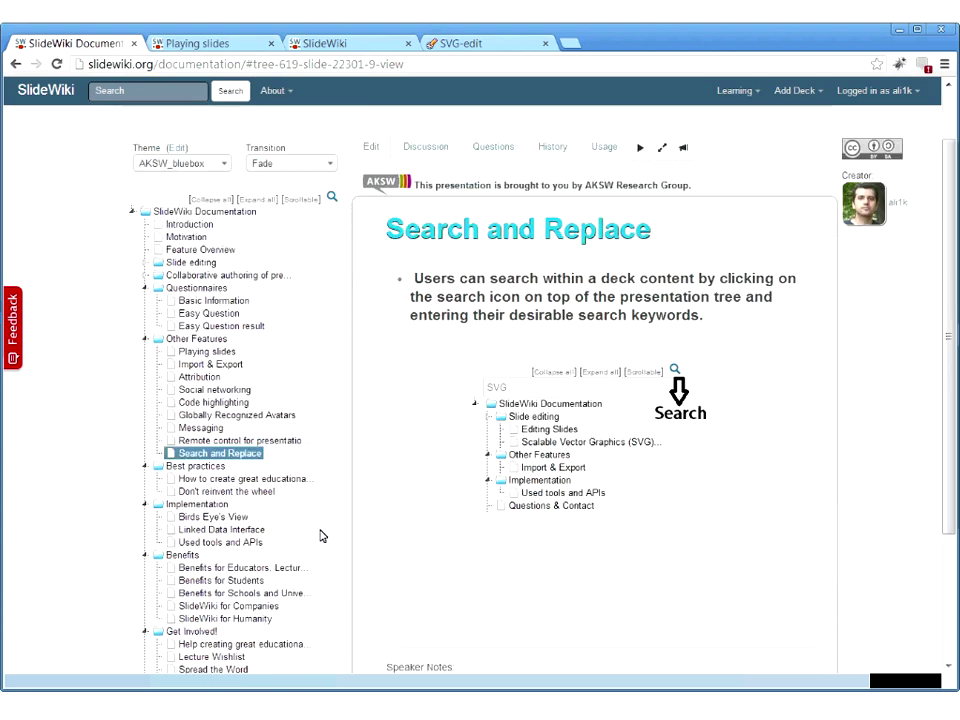
scroll(321, 536, down, 1)
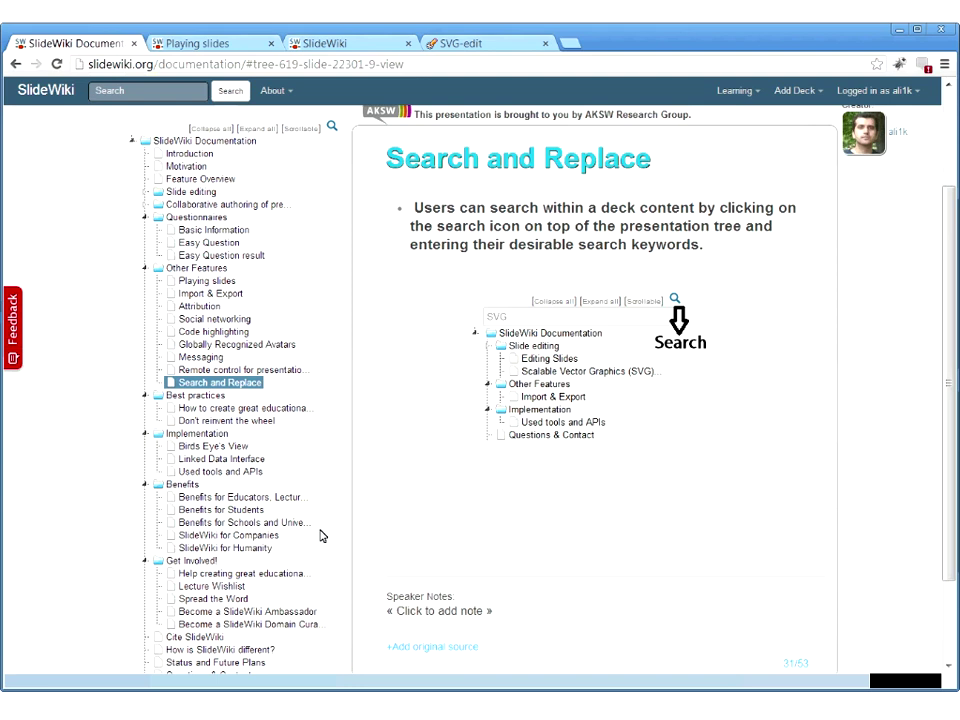
scroll(321, 536, down, 1)
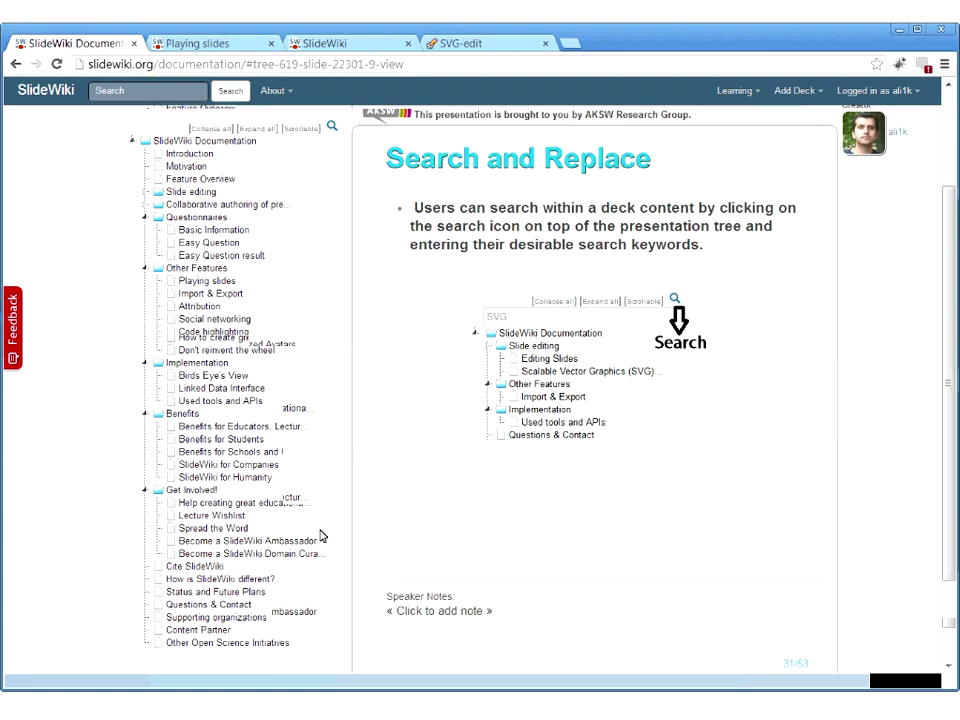
scroll(321, 536, down, 1)
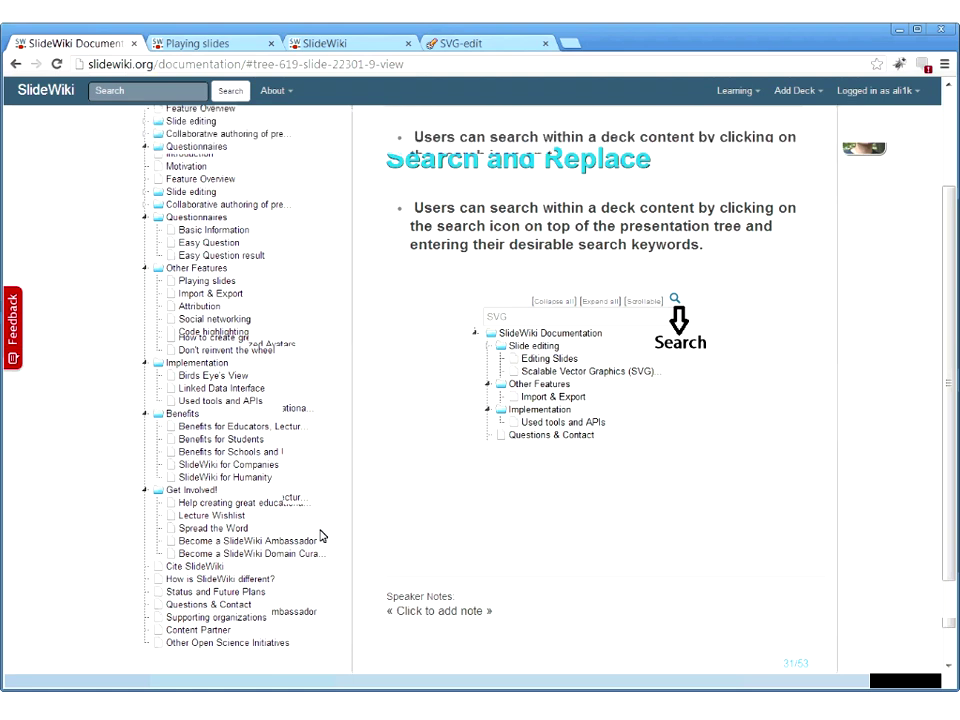